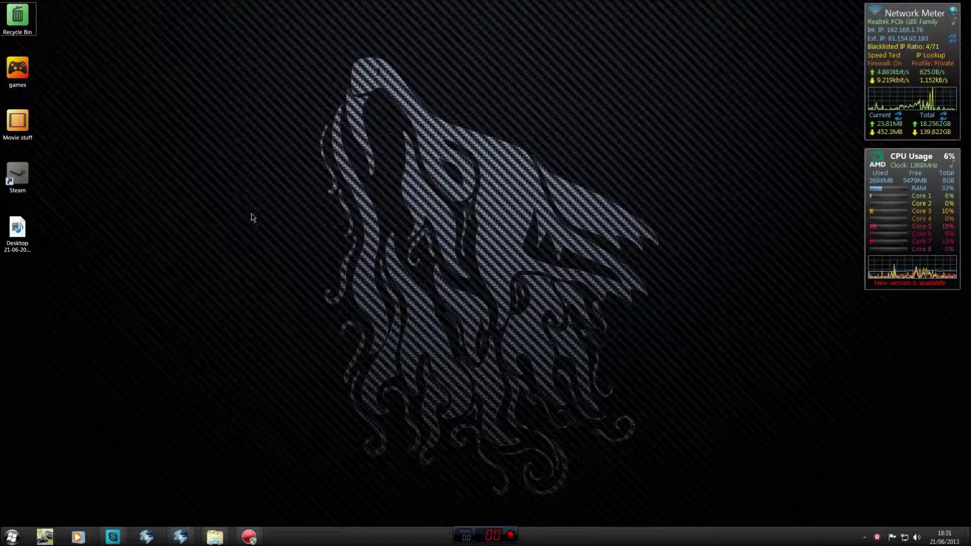
Open the Windows Start menu to reach the personal folders.
{"action": "left_click", "coordinate": [11, 537]}
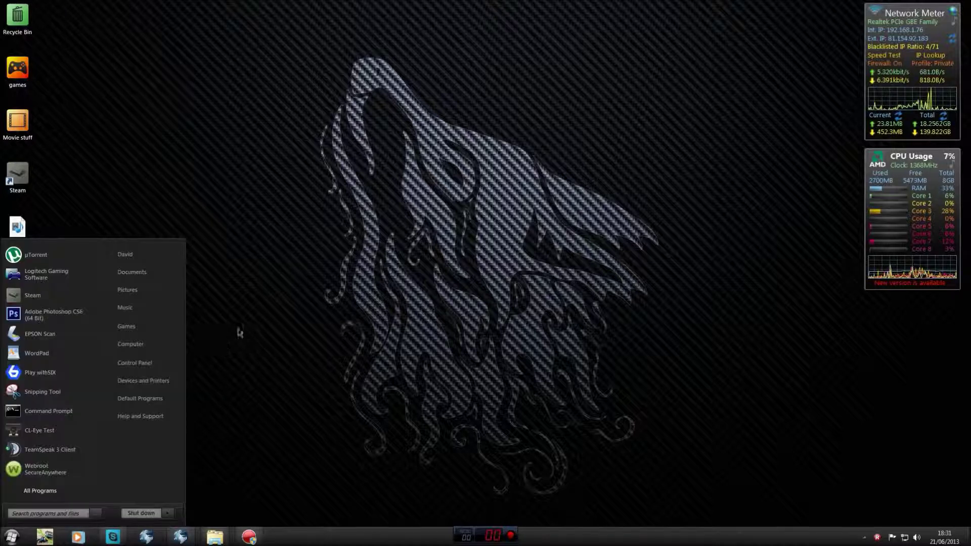
Open Documents in a taller Explorer window and enter the Rigs of Rods 0.4 folder.
{"action": "left_click", "coordinate": [133, 273]}
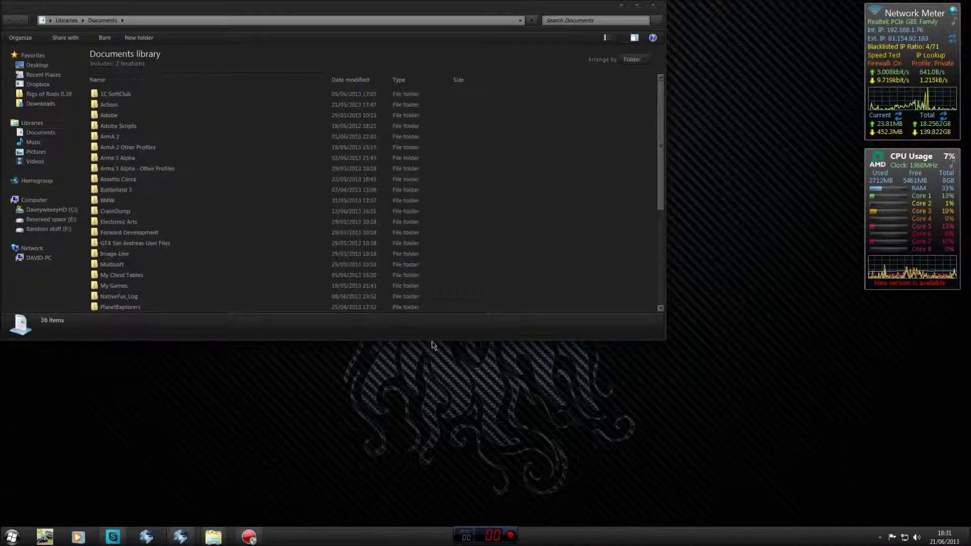
{"action": "left_click_drag", "start_coordinate": [429, 341], "coordinate": [422, 418]}
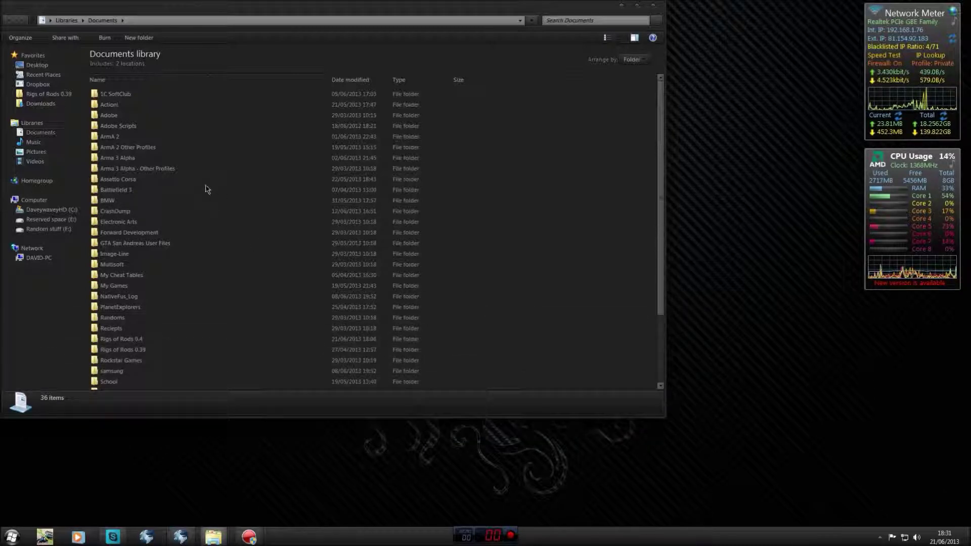
{"action": "scroll", "coordinate": [205, 189], "scroll_direction": "down", "scroll_amount": 1}
{"action": "left_click", "coordinate": [150, 311]}
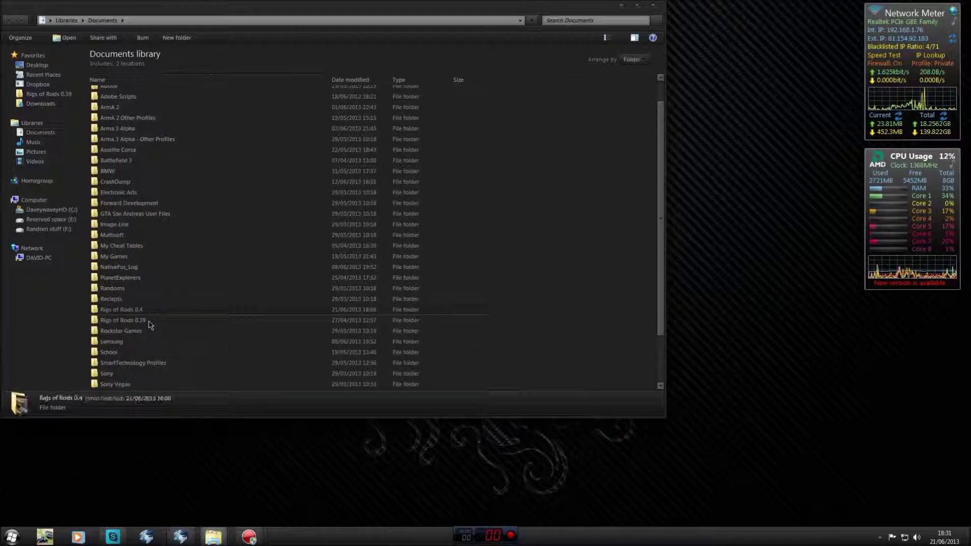
{"action": "left_click", "coordinate": [150, 322]}
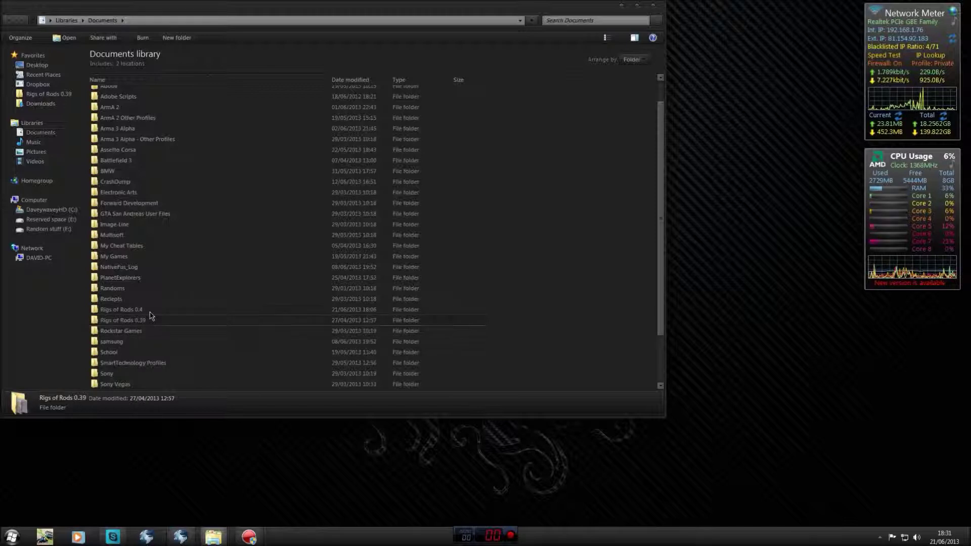
{"action": "double_click", "coordinate": [150, 312]}
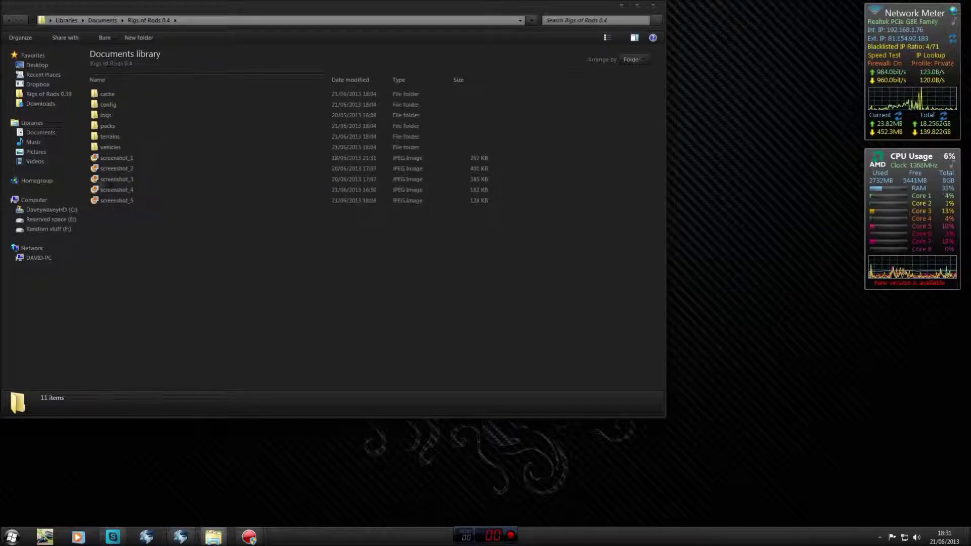
Enter the vehicles folder and open the gavrilmv4 archive.
{"action": "double_click", "coordinate": [110, 147]}
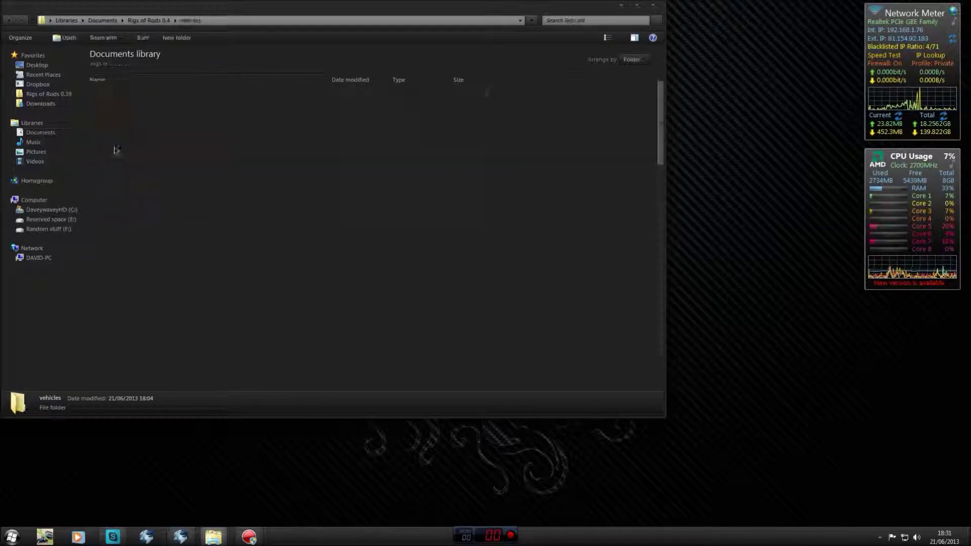
{"action": "scroll", "coordinate": [115, 149], "scroll_direction": "down", "scroll_amount": 4}
{"action": "scroll", "coordinate": [114, 147], "scroll_direction": "down", "scroll_amount": 15}
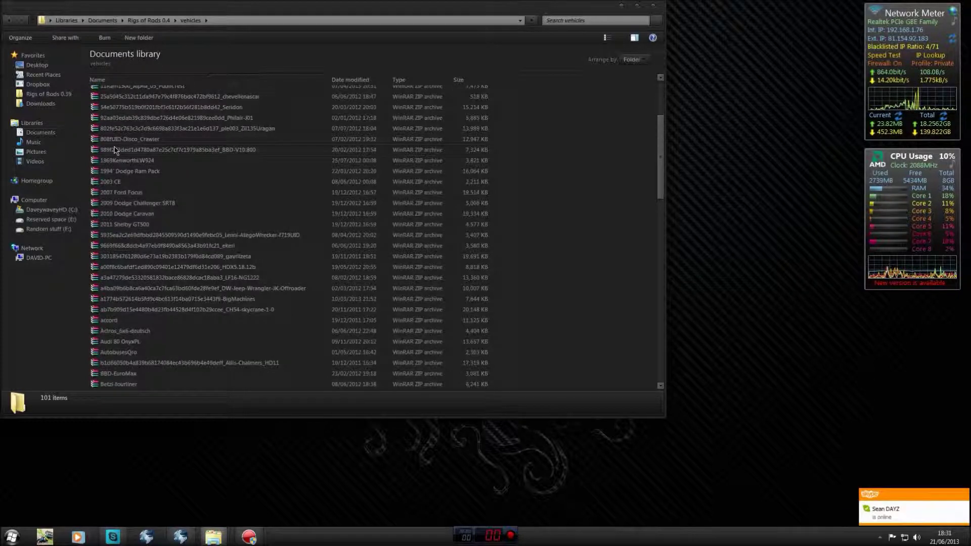
{"action": "left_click", "coordinate": [114, 144]}
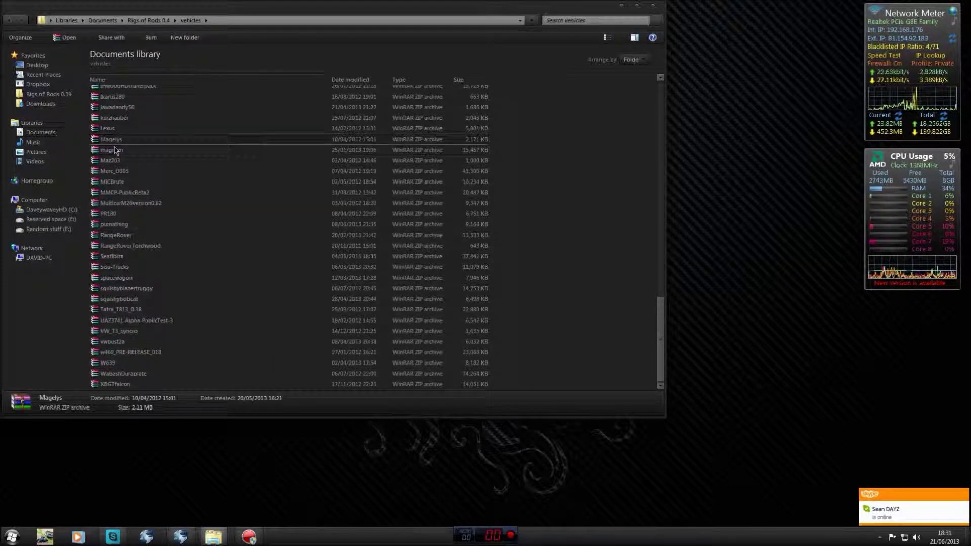
{"action": "key", "text": "g"}
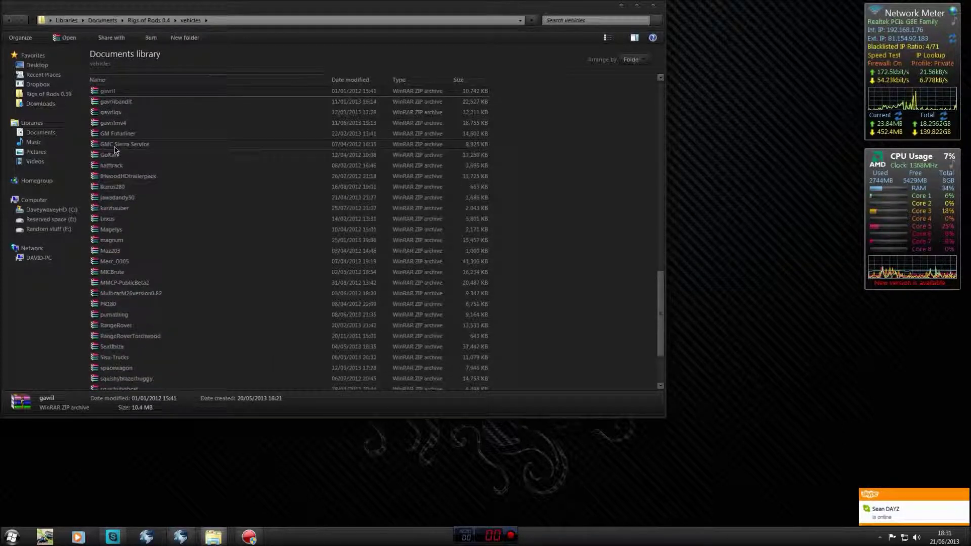
{"action": "double_click", "coordinate": [135, 124]}
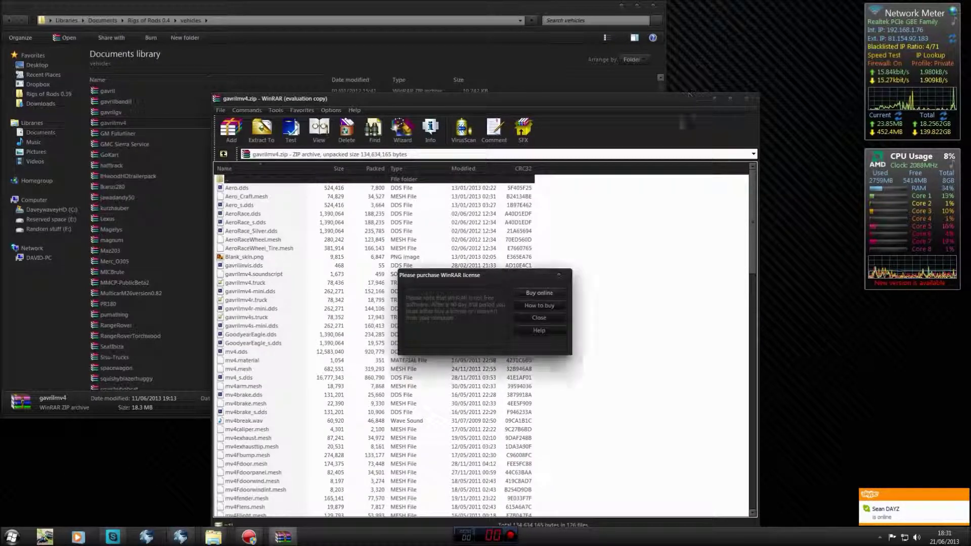
Open gavrilmv4.zip with WinRAR archiver, dismissing the licence reminder, and enlarge the window.
{"action": "left_click", "coordinate": [539, 317]}
{"action": "left_click", "coordinate": [747, 100]}
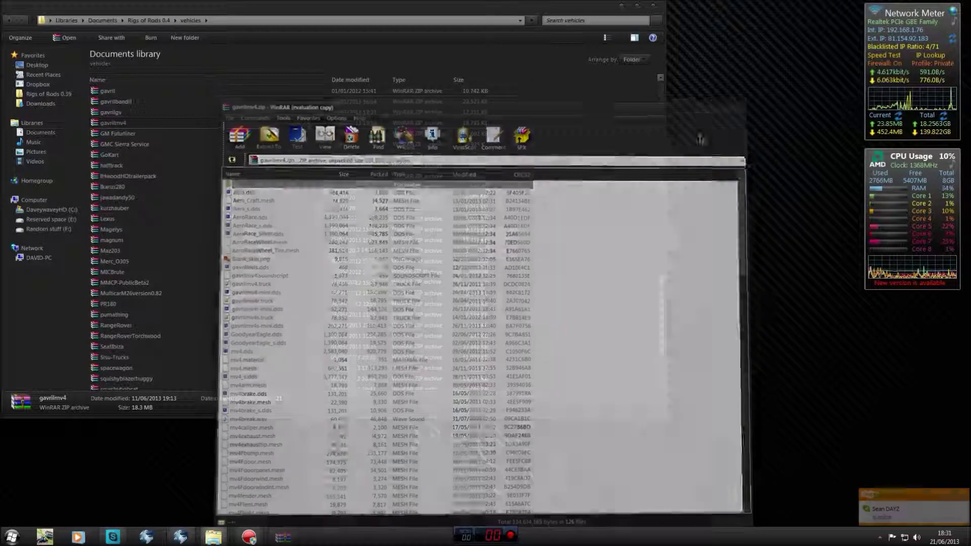
{"action": "right_click", "coordinate": [123, 125]}
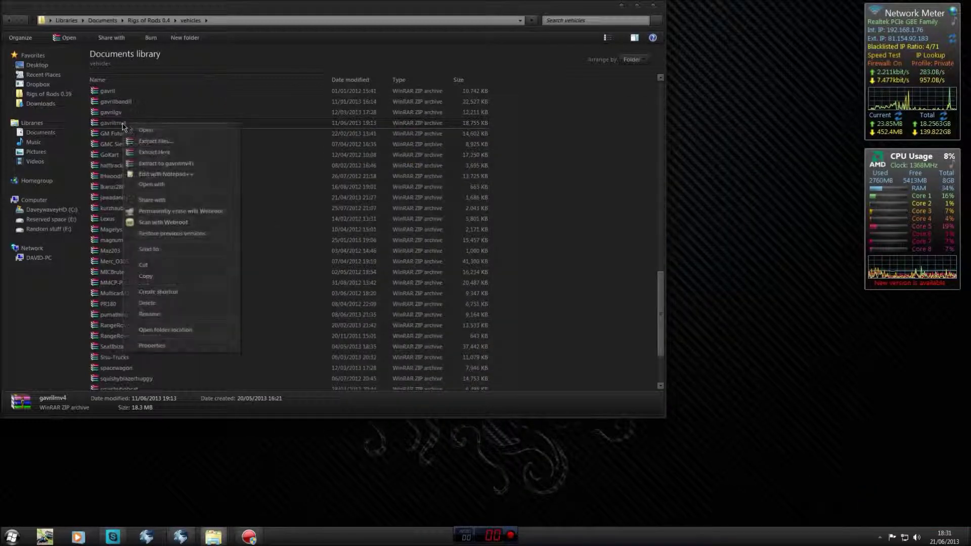
{"action": "mouse_move", "coordinate": [167, 186]}
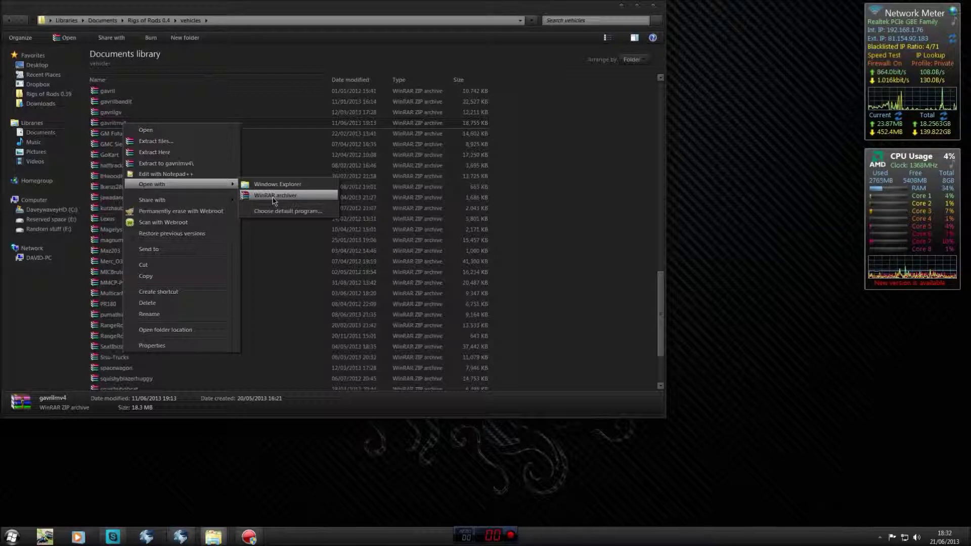
{"action": "left_click", "coordinate": [273, 196]}
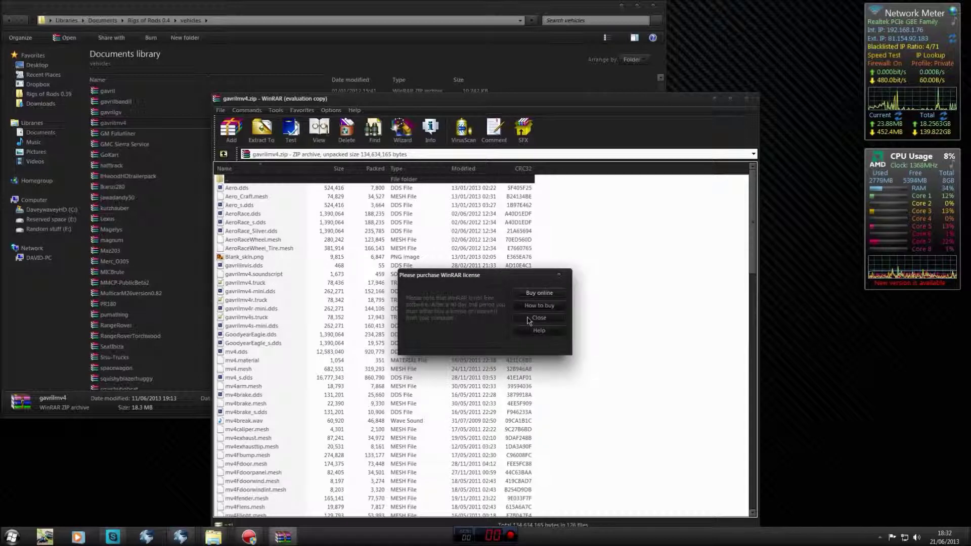
{"action": "left_click", "coordinate": [539, 317]}
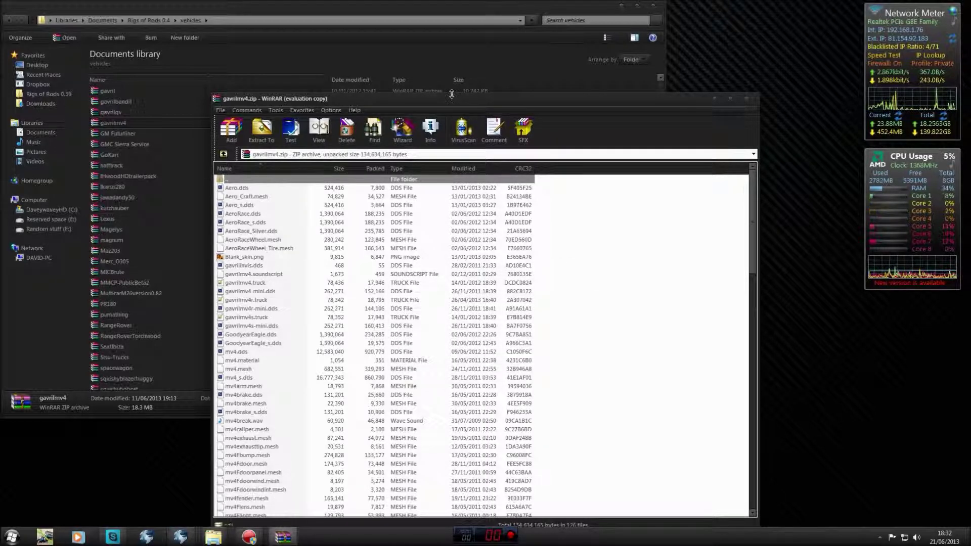
{"action": "left_click_drag", "start_coordinate": [452, 93], "coordinate": [440, 42]}
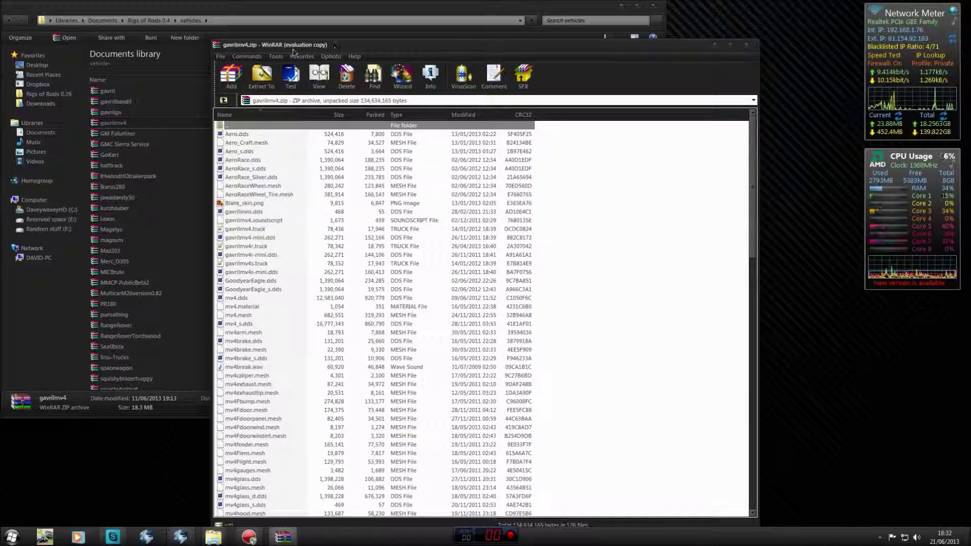
Extract mv4r.dds from gavrilmv4.zip by dragging it onto the desktop.
{"action": "left_click", "coordinate": [312, 186]}
{"action": "scroll", "coordinate": [311, 186], "scroll_direction": "down", "scroll_amount": 6}
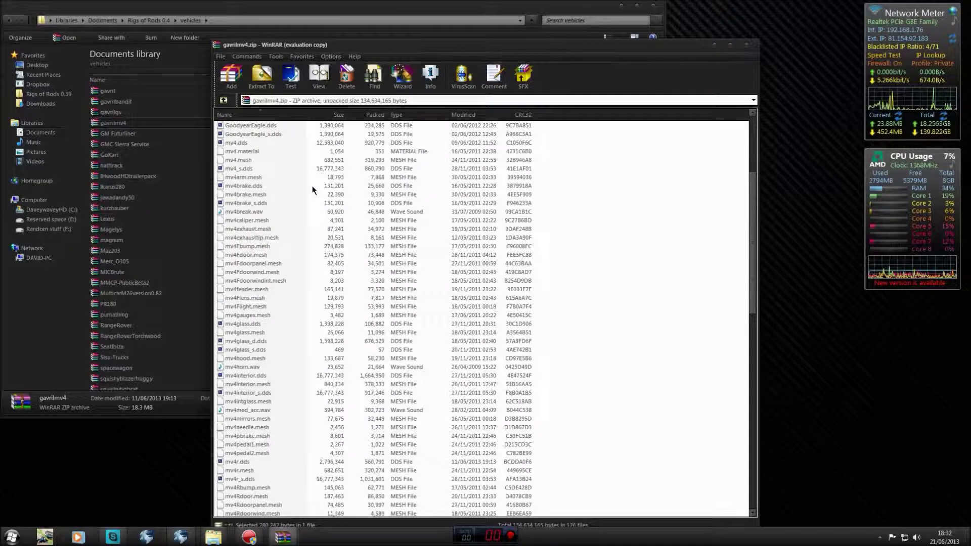
{"action": "scroll", "coordinate": [312, 190], "scroll_direction": "down", "scroll_amount": 6}
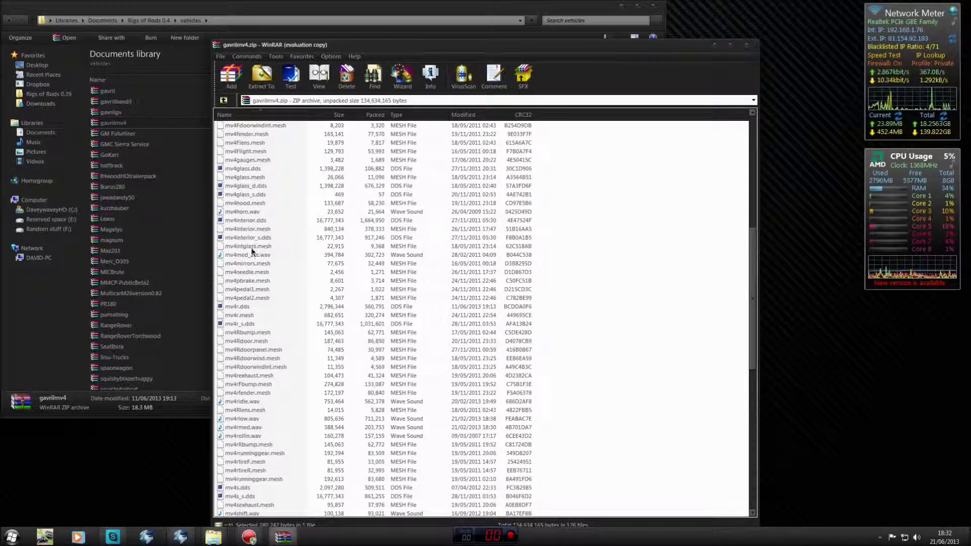
{"action": "left_click", "coordinate": [241, 307]}
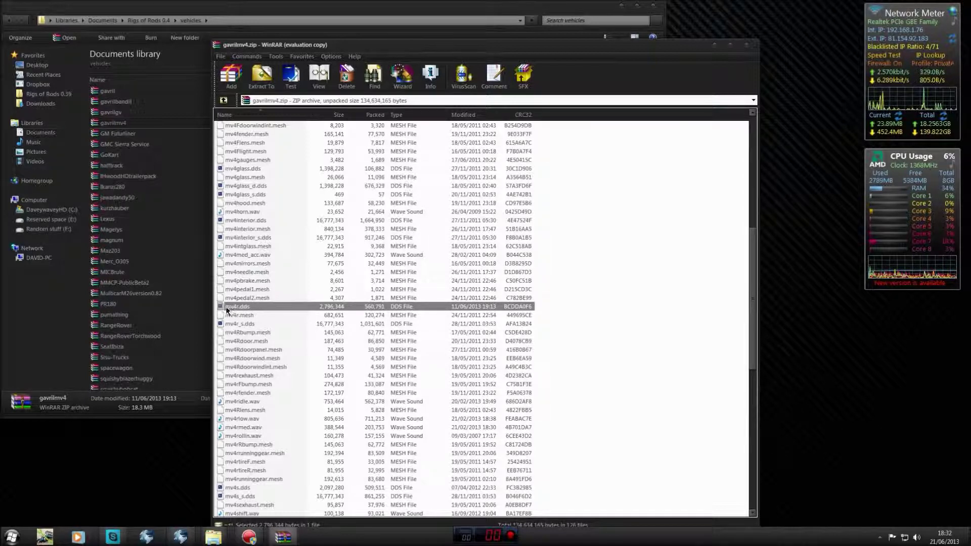
{"action": "right_click", "coordinate": [237, 307]}
{"action": "key", "text": "F2"}
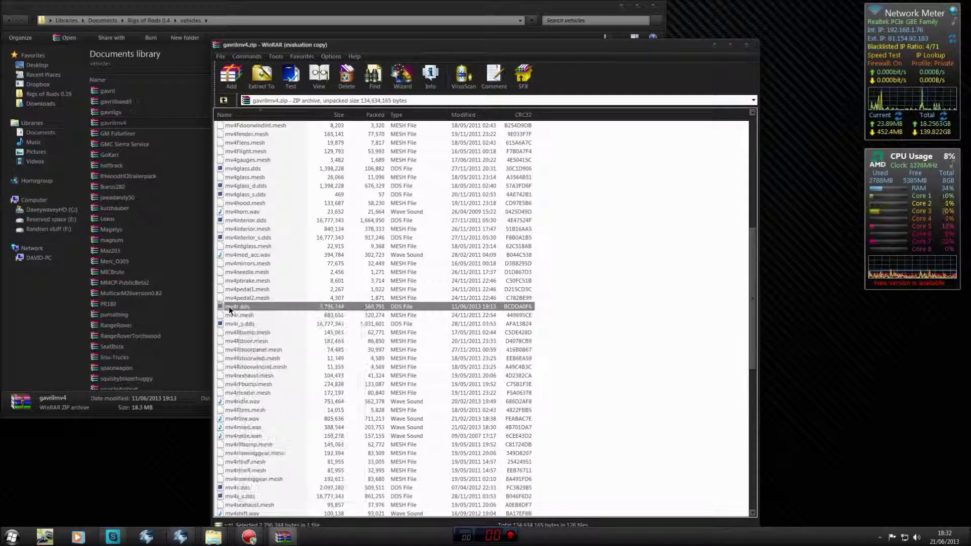
{"action": "left_click_drag", "start_coordinate": [343, 311], "coordinate": [827, 348]}
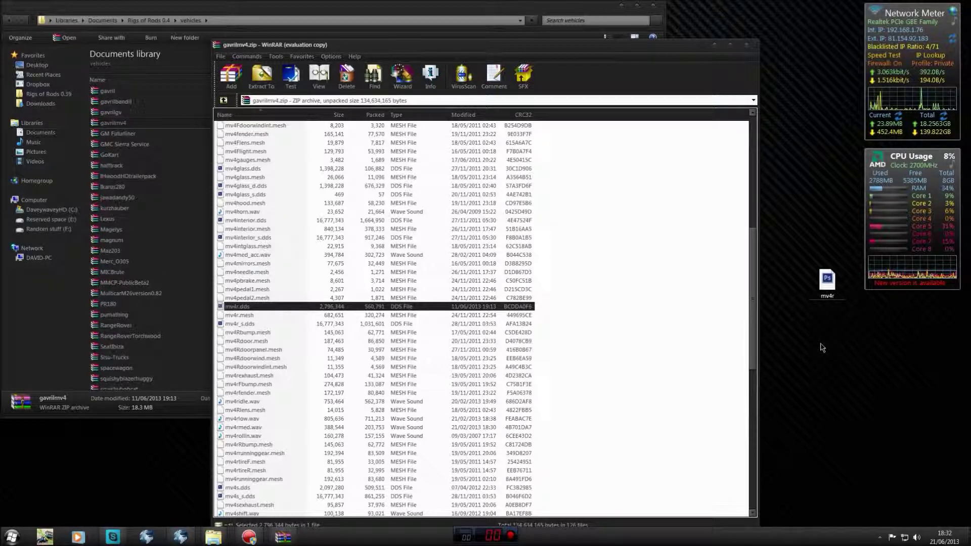
{"action": "left_click_drag", "start_coordinate": [689, 49], "coordinate": [586, 38]}
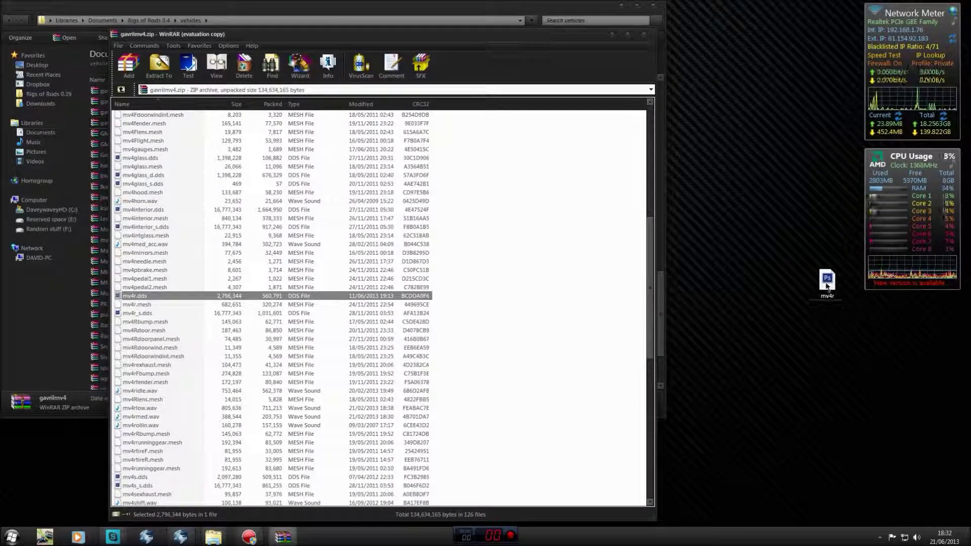
{"action": "left_click_drag", "start_coordinate": [827, 280], "coordinate": [789, 280]}
Open the desktop mv4r file in Adobe Photoshop CS6 via Open with.
{"action": "right_click", "coordinate": [798, 278]}
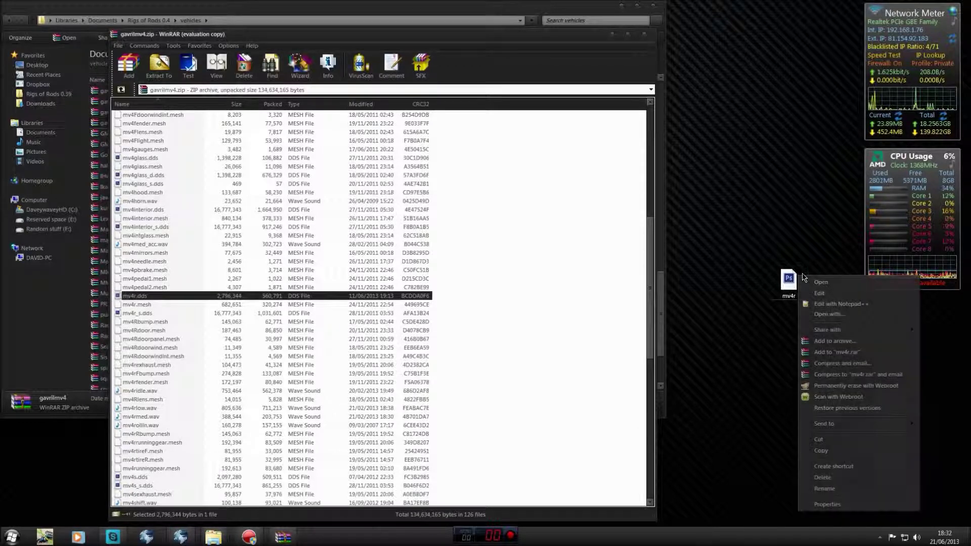
{"action": "left_click", "coordinate": [824, 314]}
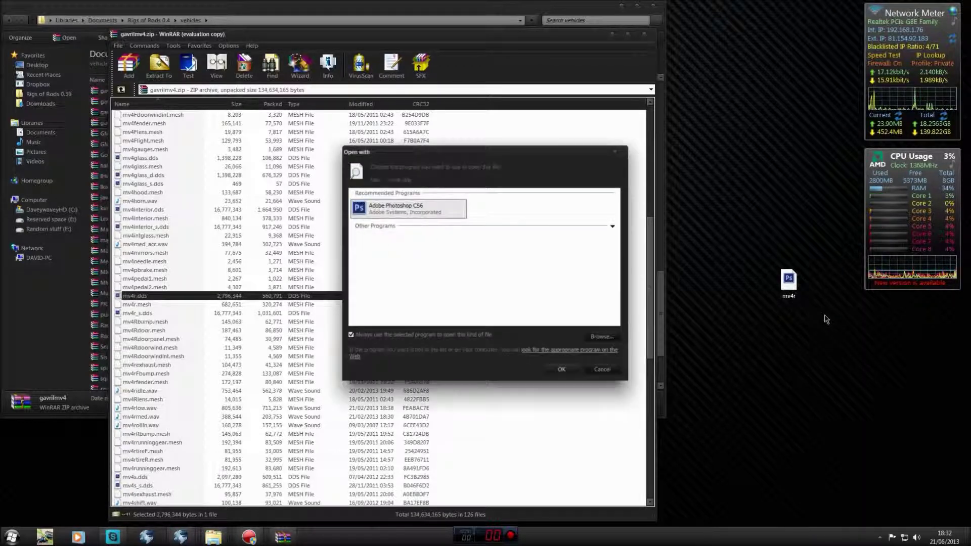
{"action": "left_click", "coordinate": [612, 226]}
{"action": "scroll", "coordinate": [617, 227], "scroll_direction": "down", "scroll_amount": 2}
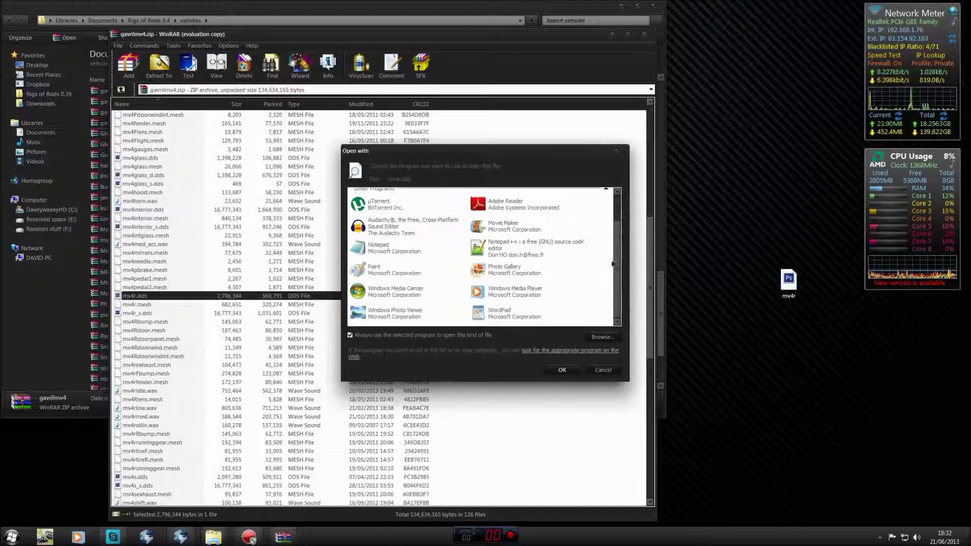
{"action": "scroll", "coordinate": [617, 222], "scroll_direction": "up", "scroll_amount": 2}
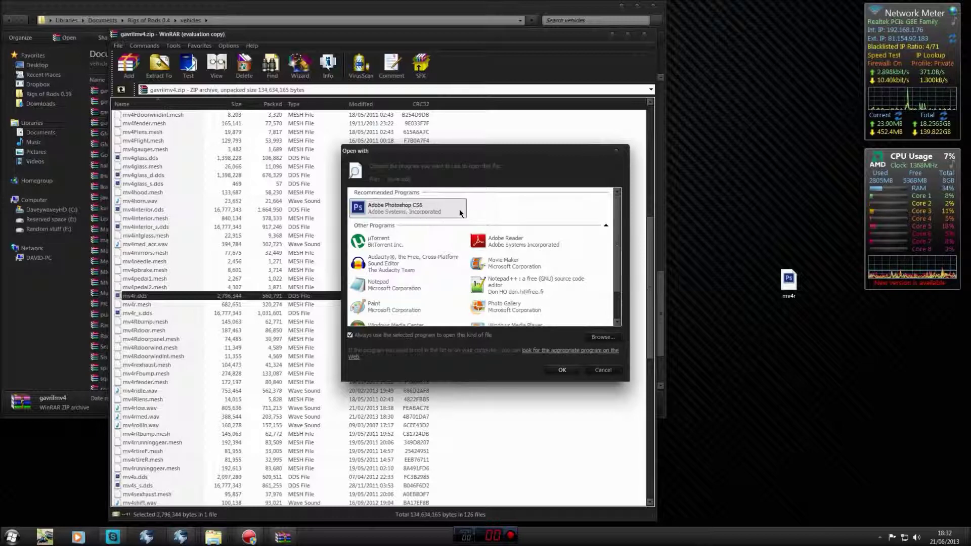
{"action": "scroll", "coordinate": [453, 217], "scroll_direction": "down", "scroll_amount": 2}
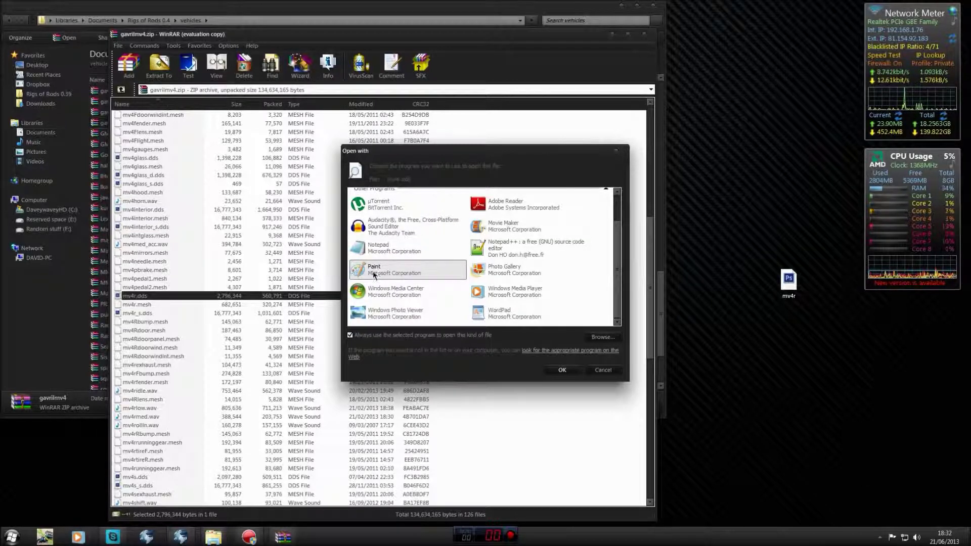
{"action": "scroll", "coordinate": [374, 275], "scroll_direction": "up", "scroll_amount": 2}
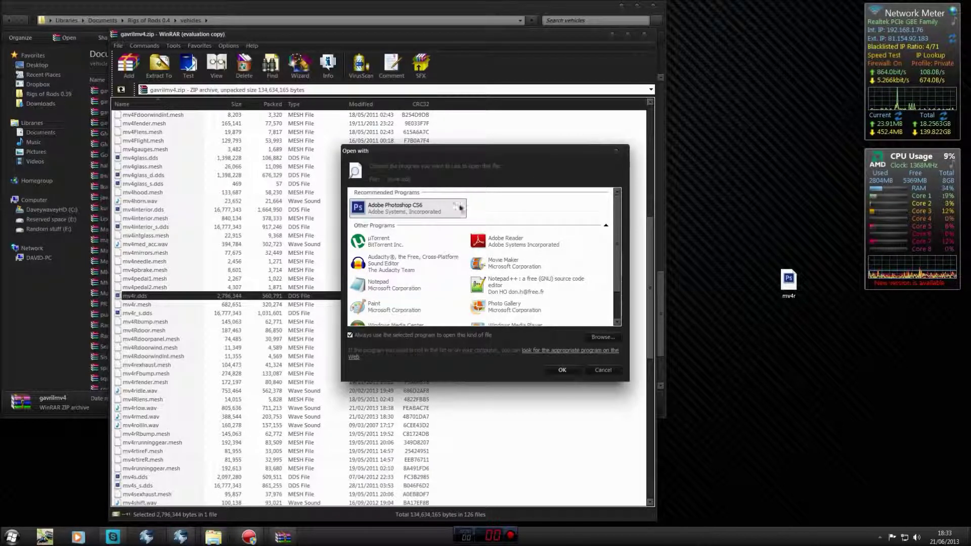
{"action": "left_click", "coordinate": [560, 370]}
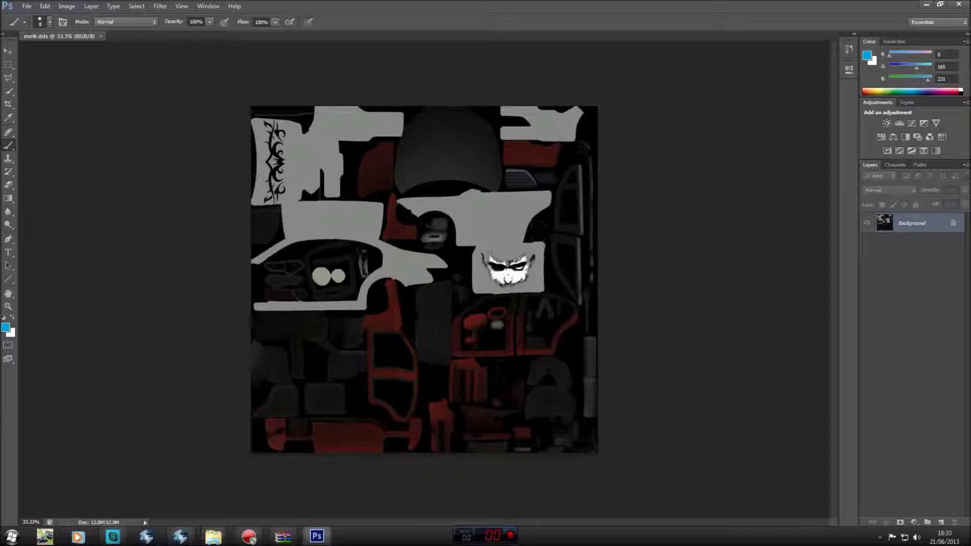
Zoom into the mv4r.dds texture and activate the Quick Selection tool.
{"action": "scroll", "coordinate": [258, 179], "scroll_direction": "up", "scroll_amount": 3}
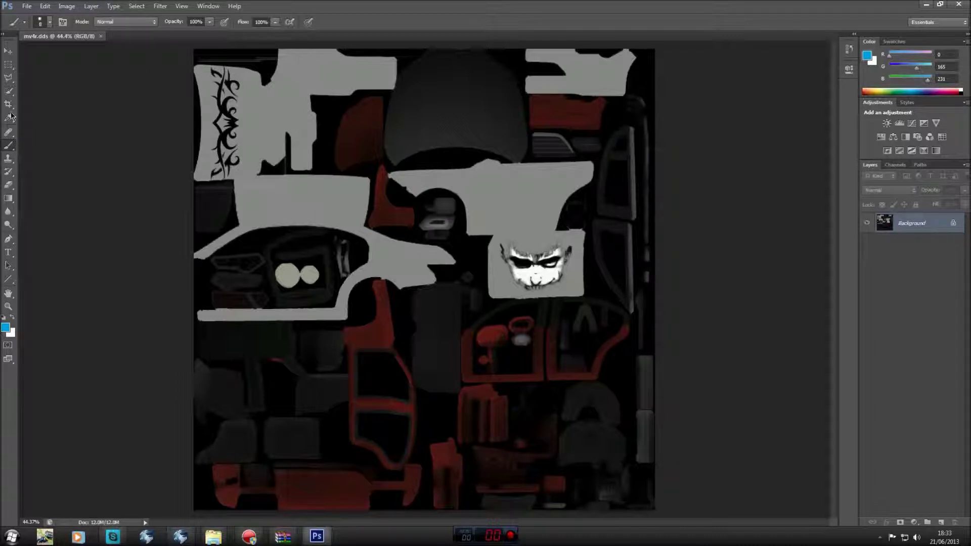
{"action": "left_click", "coordinate": [10, 92]}
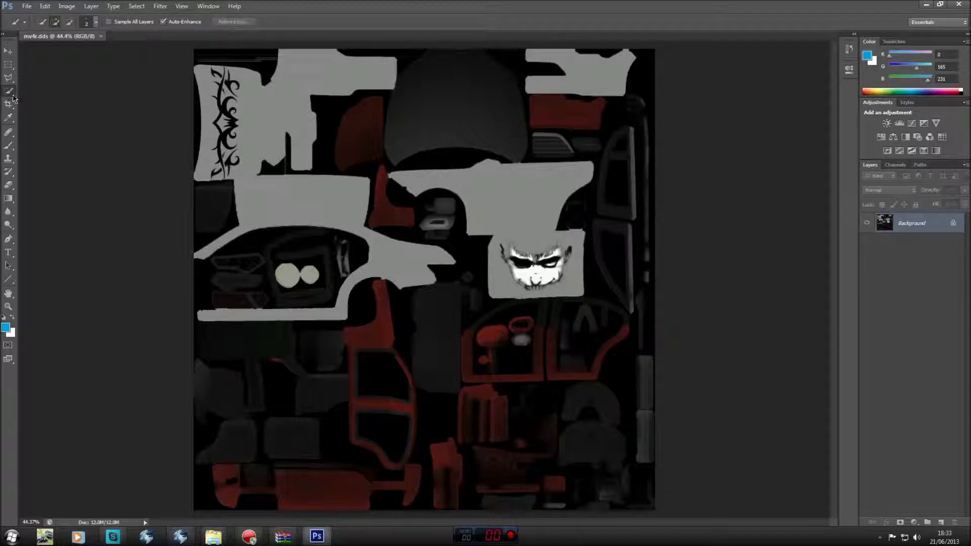
Switch to the Magic Wand and select the grey strip at the top right of the texture.
{"action": "right_click", "coordinate": [11, 96]}
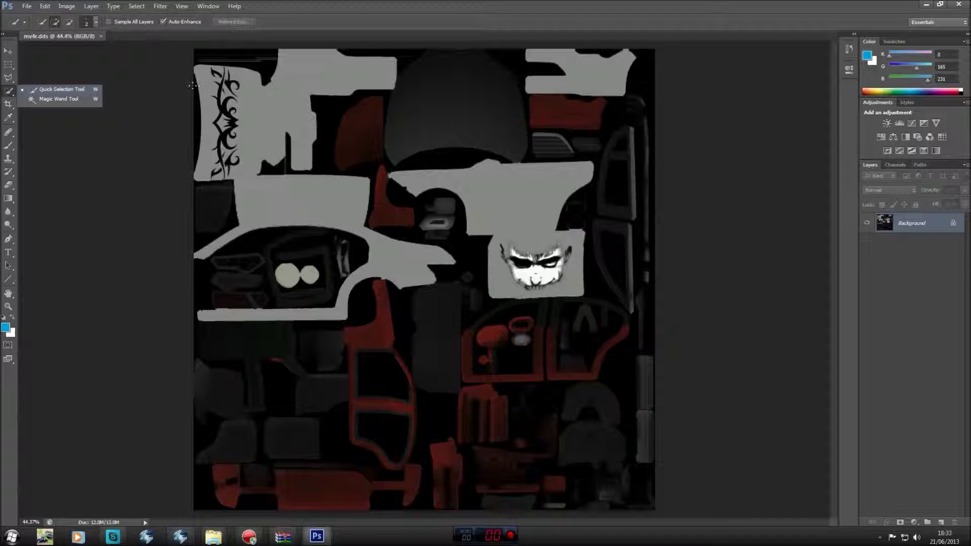
{"action": "left_click", "coordinate": [201, 81]}
{"action": "right_click", "coordinate": [10, 92]}
{"action": "key", "text": "shift+w"}
{"action": "left_click", "coordinate": [297, 100]}
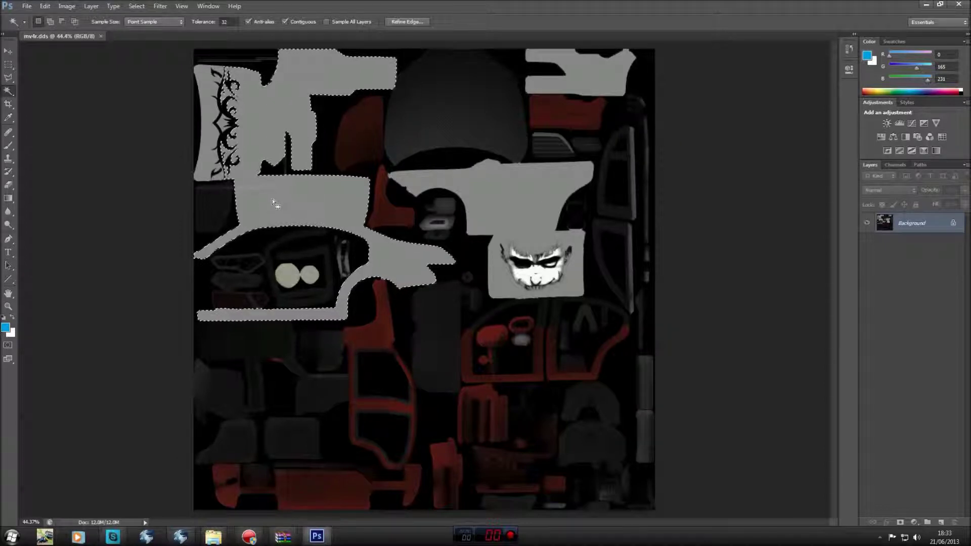
{"action": "left_click", "coordinate": [215, 115]}
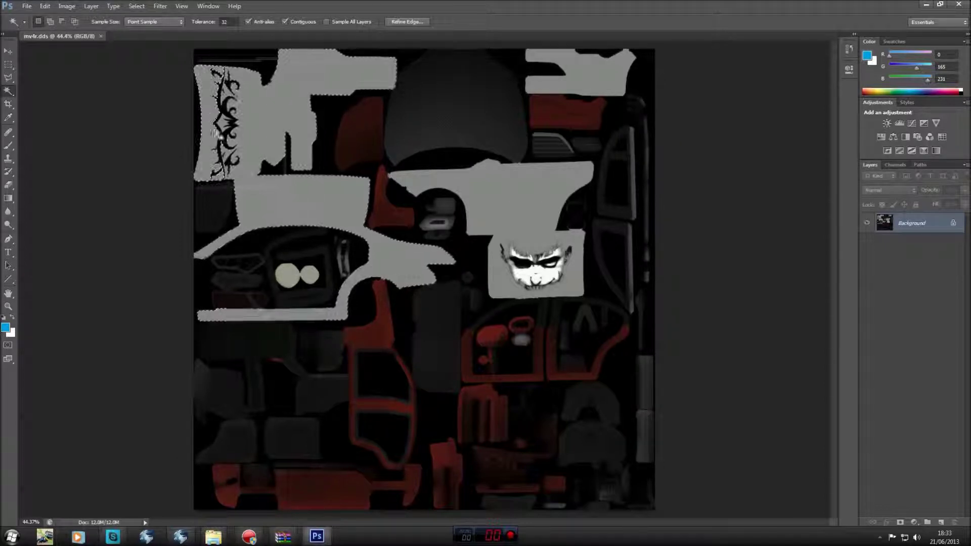
{"action": "left_click", "coordinate": [508, 196]}
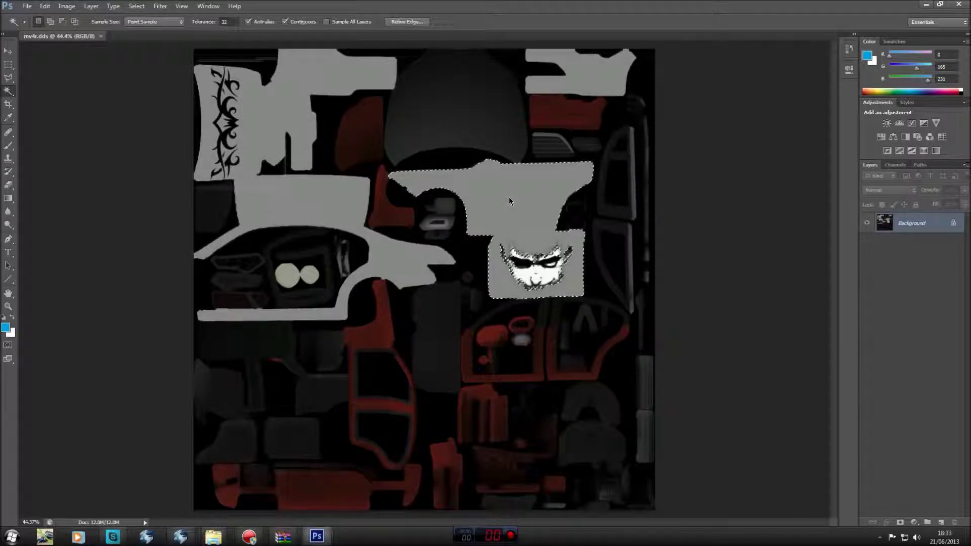
{"action": "left_click", "coordinate": [609, 82]}
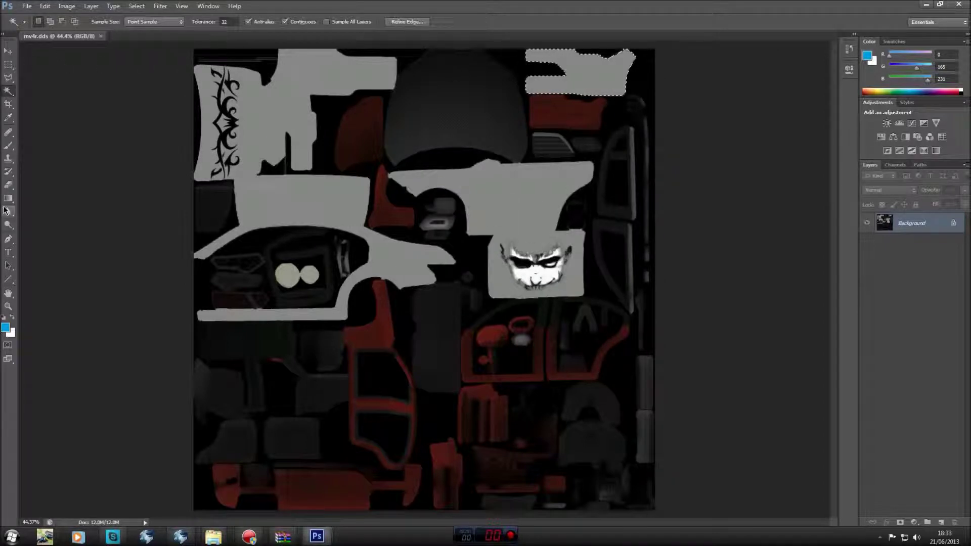
{"action": "left_click", "coordinate": [8, 144]}
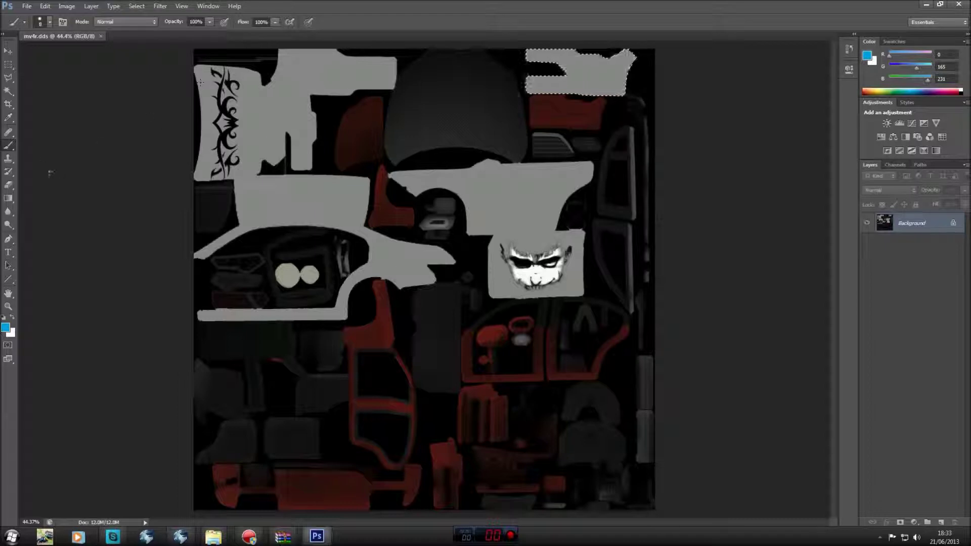
Set the brush size to 95 and black as the colour to paint the top-right strip.
{"action": "left_click", "coordinate": [49, 21]}
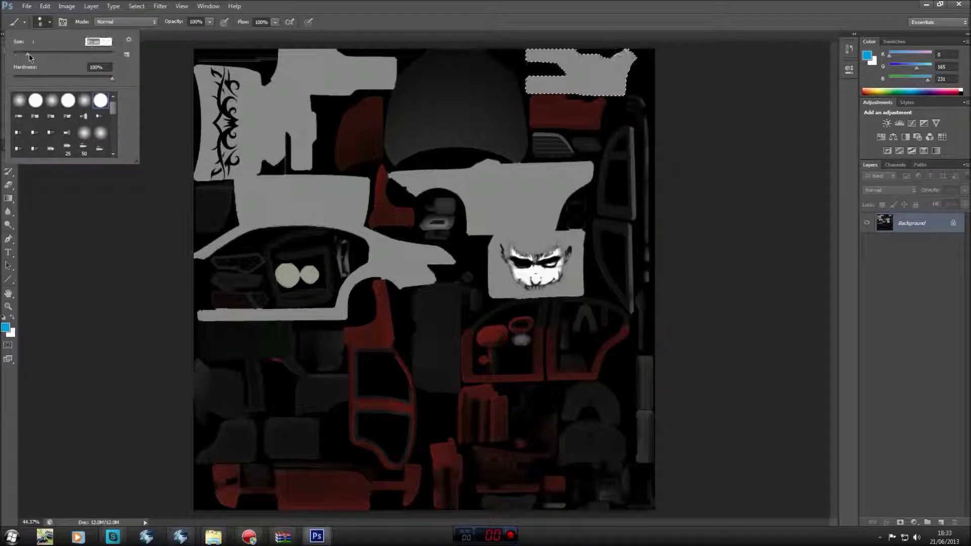
{"action": "mouse_move", "coordinate": [29, 54]}
{"action": "left_mouse_down"}
{"action": "mouse_move", "coordinate": [60, 53]}
{"action": "mouse_move", "coordinate": [52, 53]}
{"action": "left_mouse_up"}
{"action": "key", "text": "Return"}
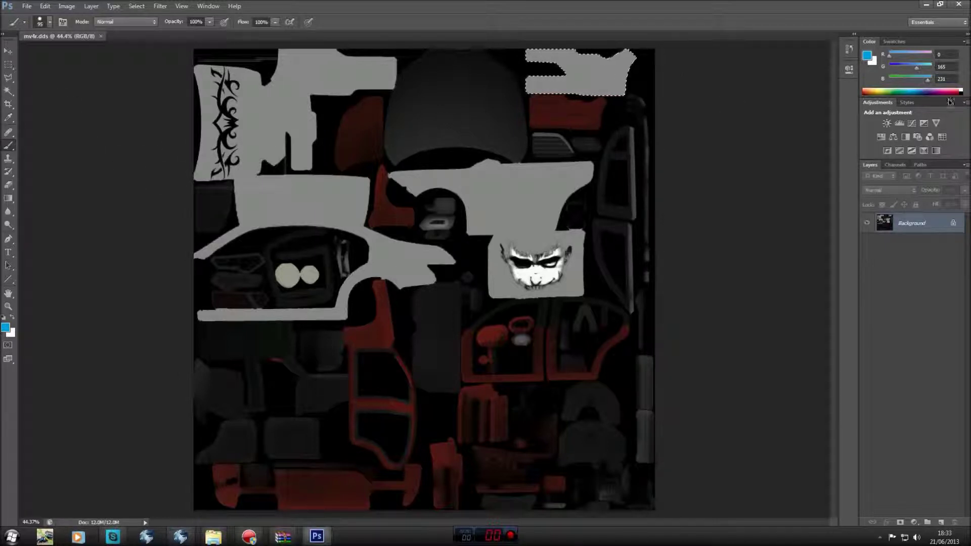
{"action": "left_click", "coordinate": [881, 91]}
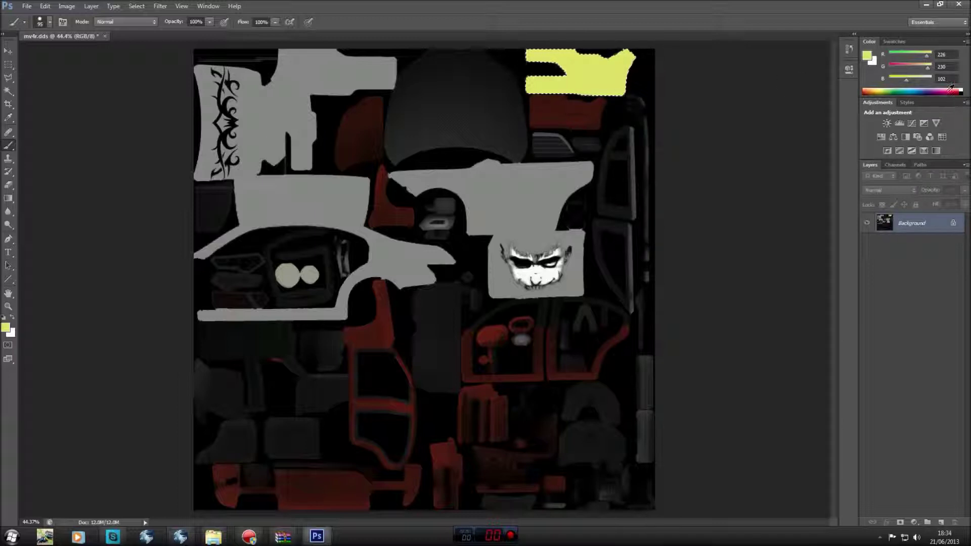
{"action": "left_click_drag", "start_coordinate": [895, 92], "coordinate": [865, 92]}
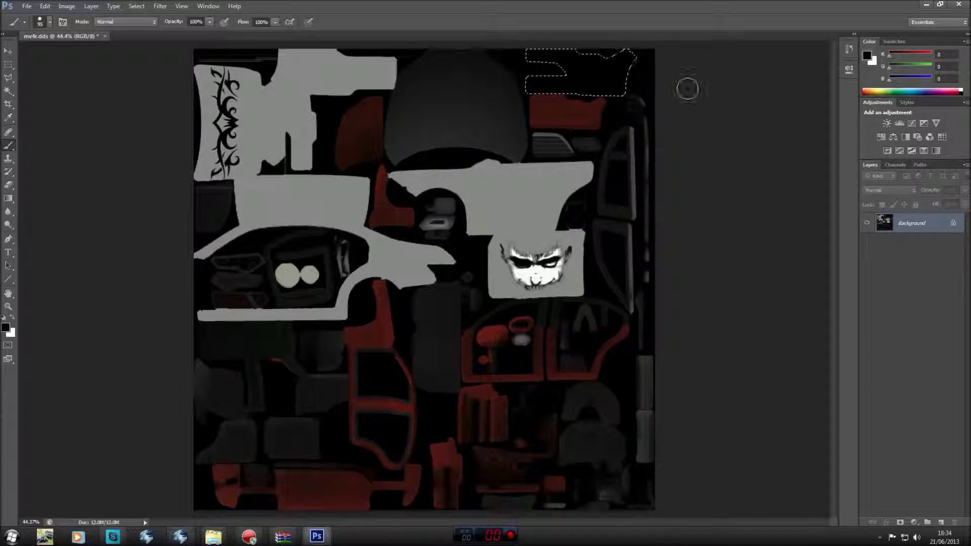
Save the edited mv4r.dds as a DXT1 DDS and minimize Photoshop.
{"action": "left_click", "coordinate": [8, 51]}
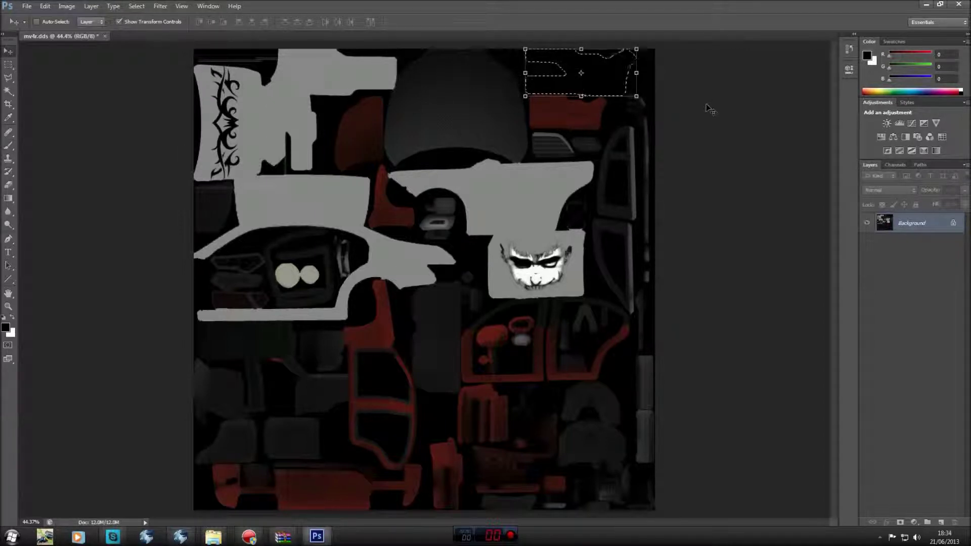
{"action": "left_click", "coordinate": [28, 8]}
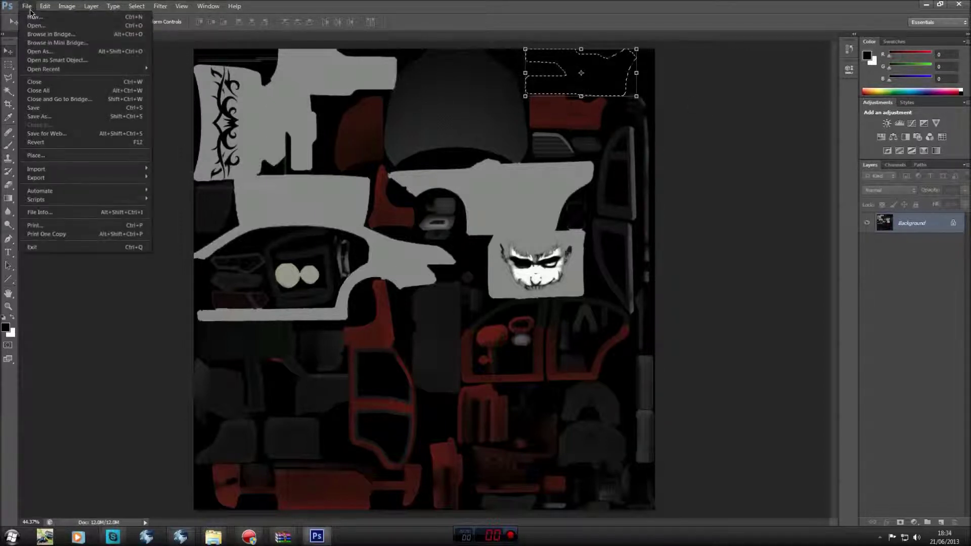
{"action": "left_click", "coordinate": [44, 108]}
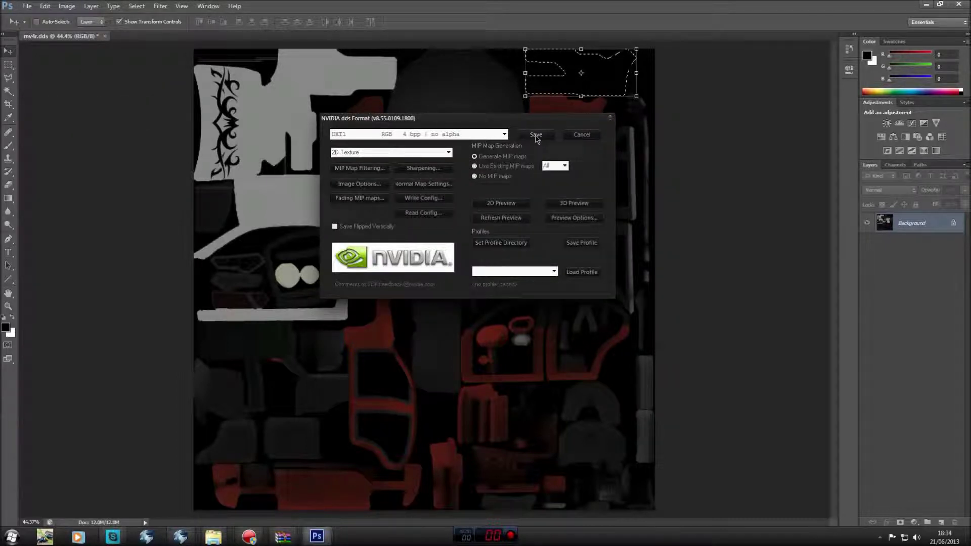
{"action": "left_click", "coordinate": [535, 135]}
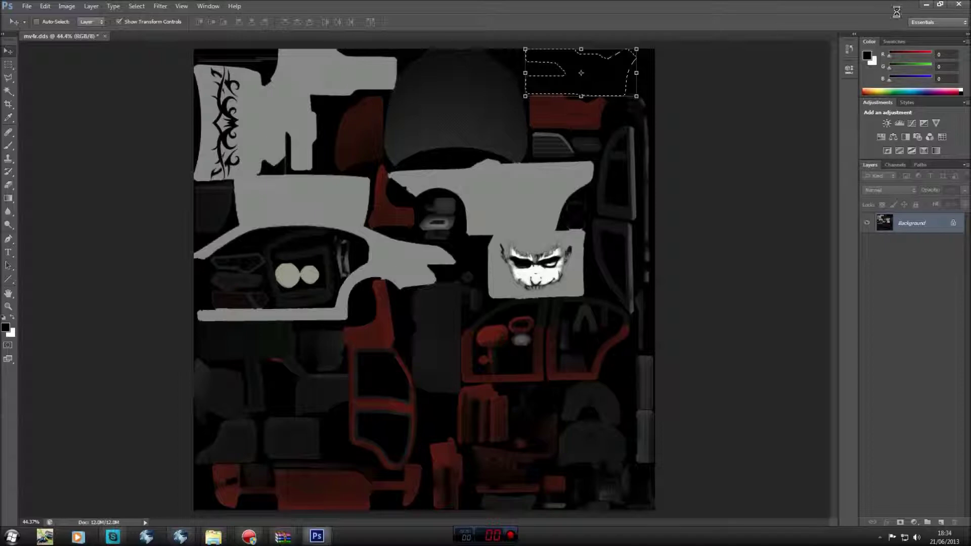
{"action": "left_click", "coordinate": [926, 5]}
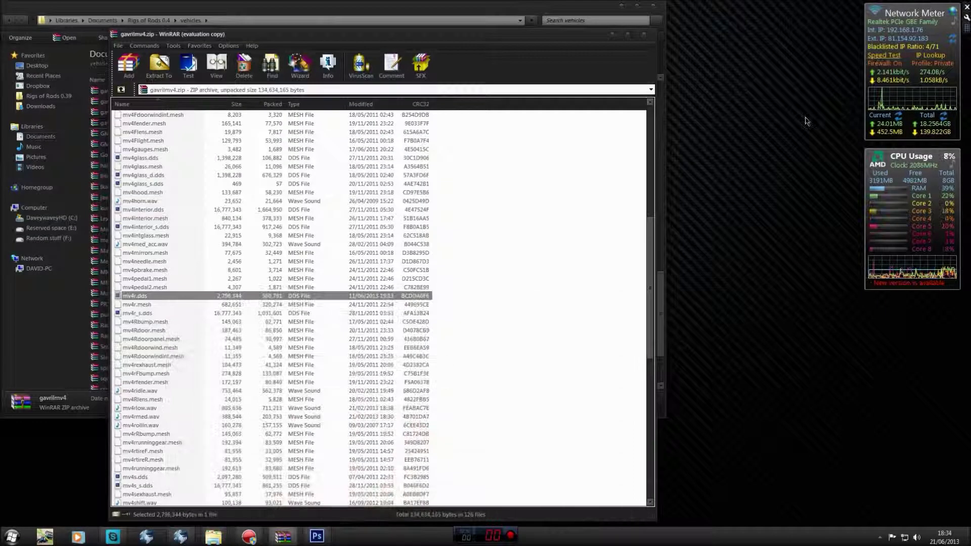
Drag the edited mv4r file into gavrilmv4.zip, replacing the old mv4r.dds.
{"action": "key", "text": "super+d"}
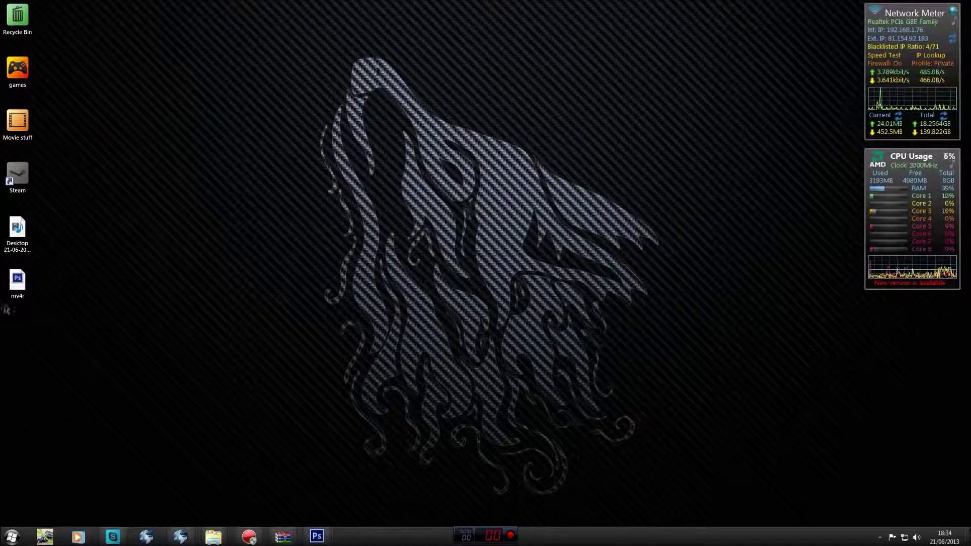
{"action": "left_click_drag", "start_coordinate": [17, 279], "coordinate": [755, 279]}
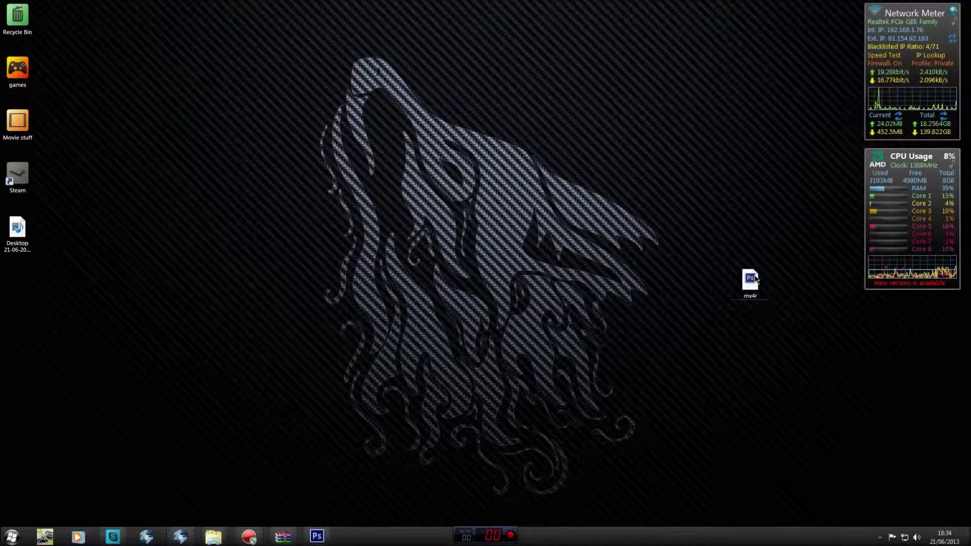
{"action": "right_click", "coordinate": [756, 280]}
{"action": "left_click", "coordinate": [771, 282]}
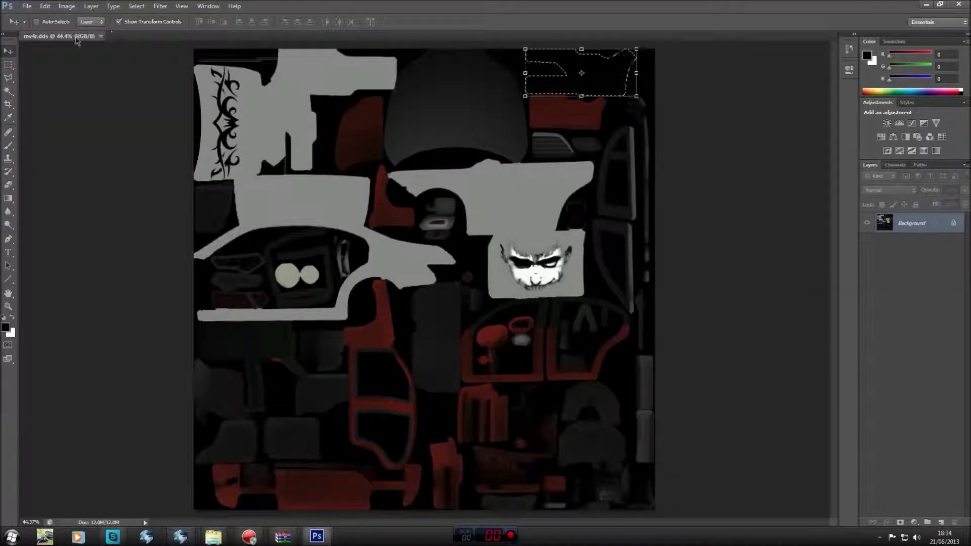
{"action": "left_click", "coordinate": [924, 6]}
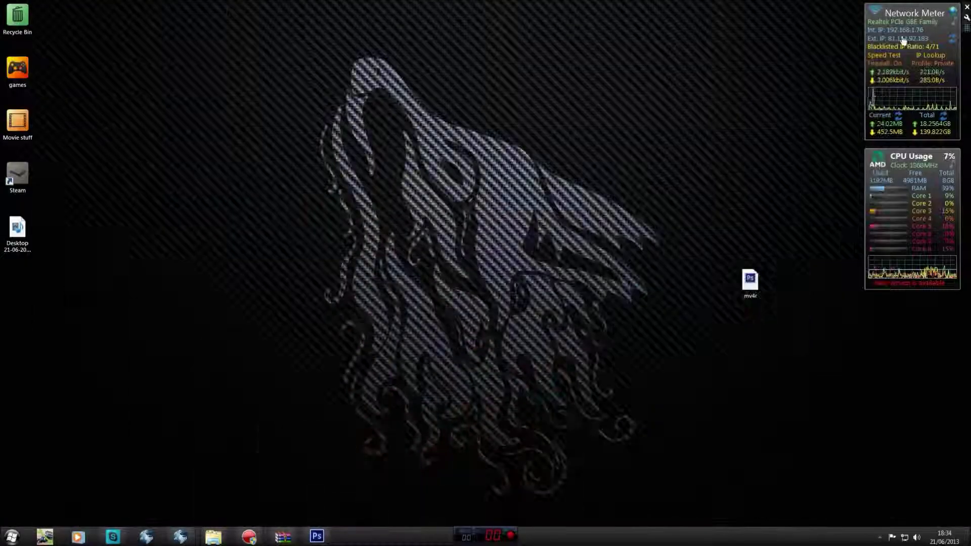
{"action": "left_click", "coordinate": [284, 537]}
{"action": "left_click_drag", "start_coordinate": [750, 280], "coordinate": [550, 262]}
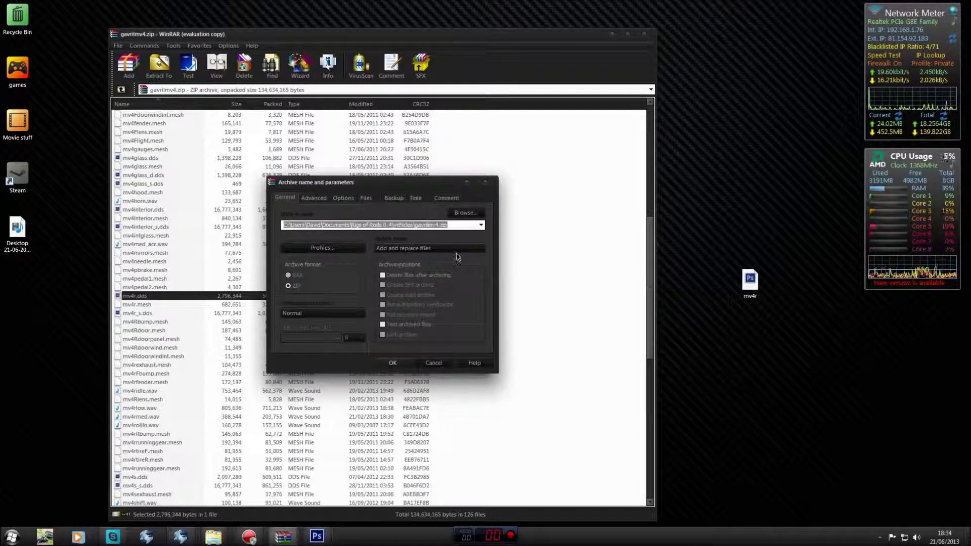
{"action": "left_click", "coordinate": [404, 364]}
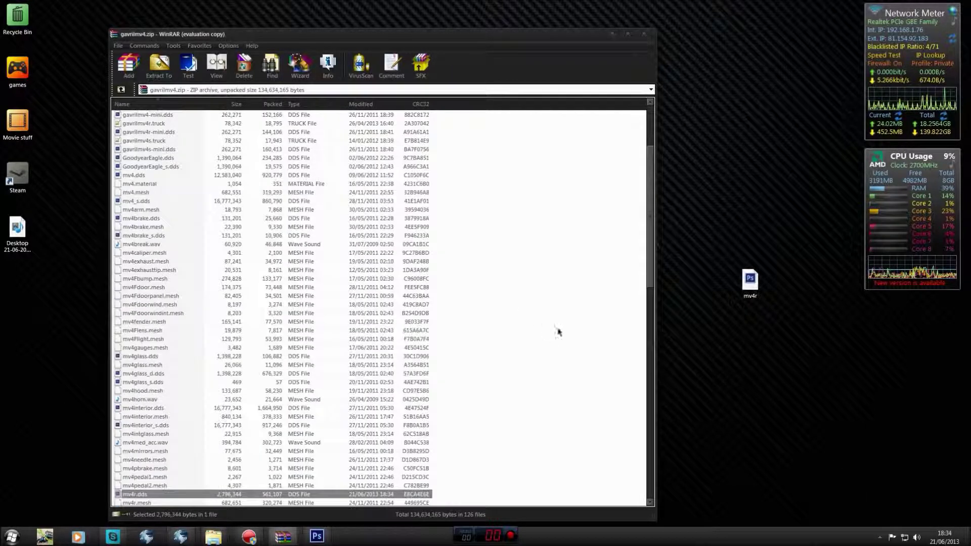
Undo the paint on the top-right strip, re-save mv4r.dds as a DXT1 DDS, and close Photoshop.
{"action": "left_click", "coordinate": [321, 539]}
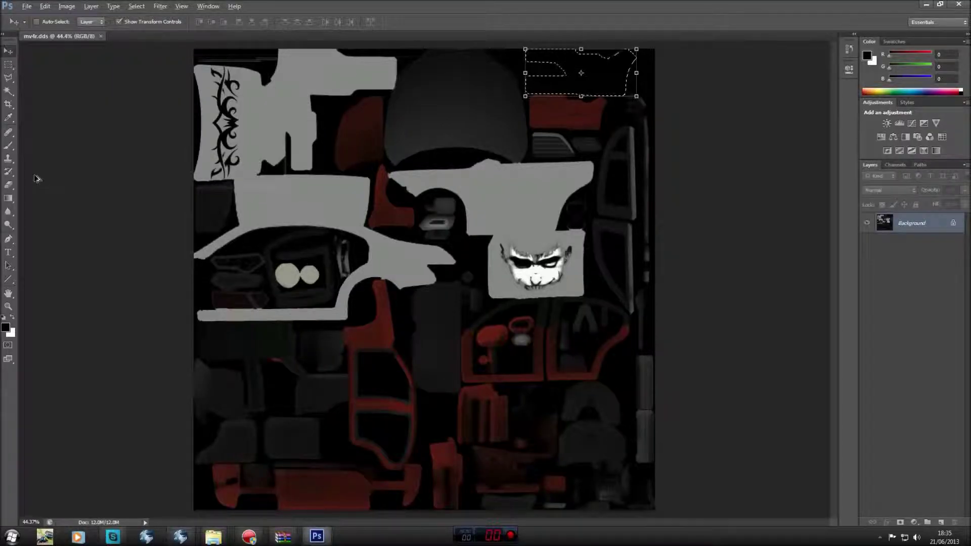
{"action": "key", "text": "ctrl+alt+z"}
{"action": "key", "text": "ctrl+alt+z"}
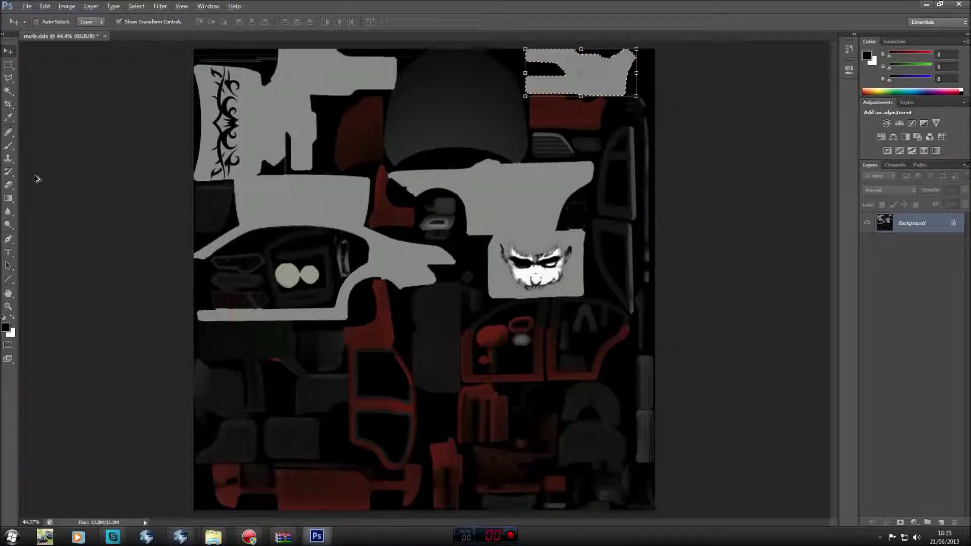
{"action": "left_click", "coordinate": [26, 6]}
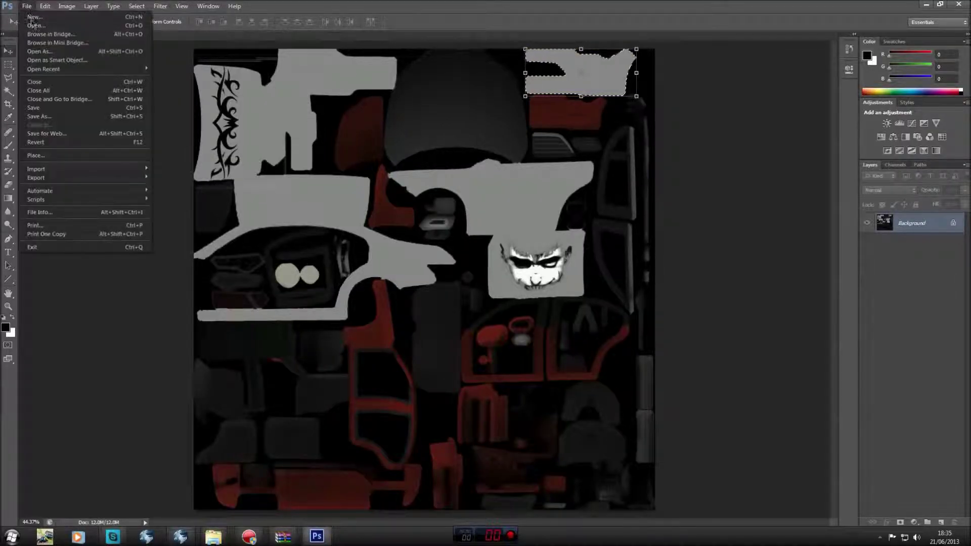
{"action": "left_click", "coordinate": [34, 108]}
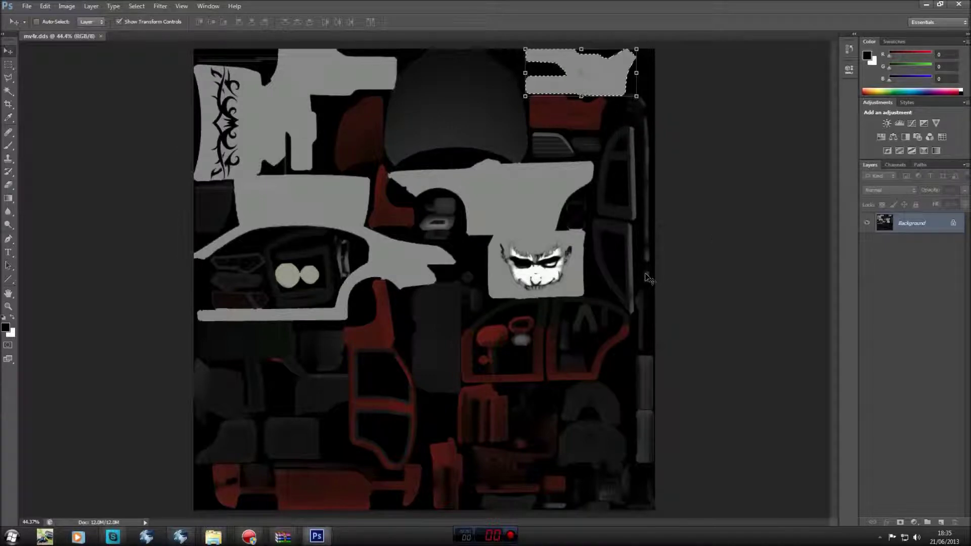
{"action": "left_click", "coordinate": [958, 4]}
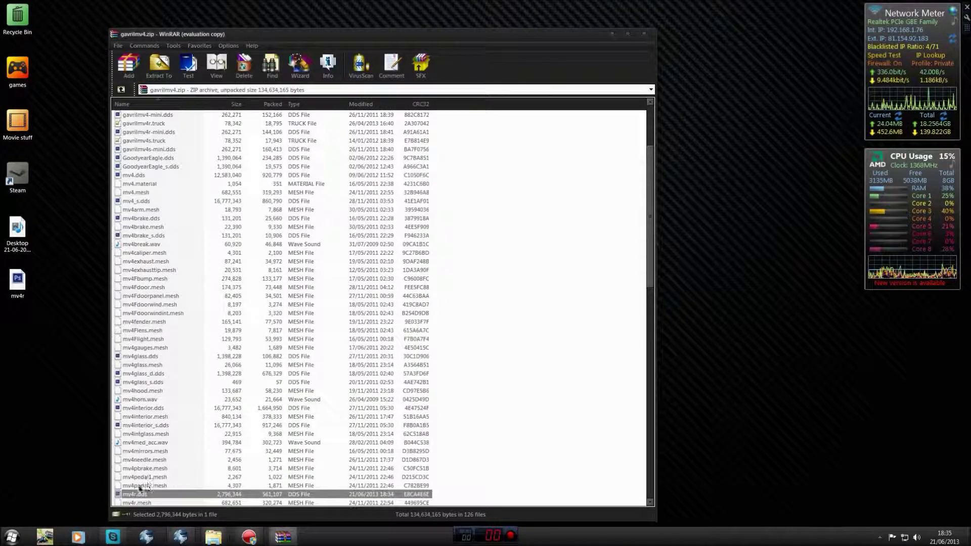
{"action": "double_click", "coordinate": [140, 494]}
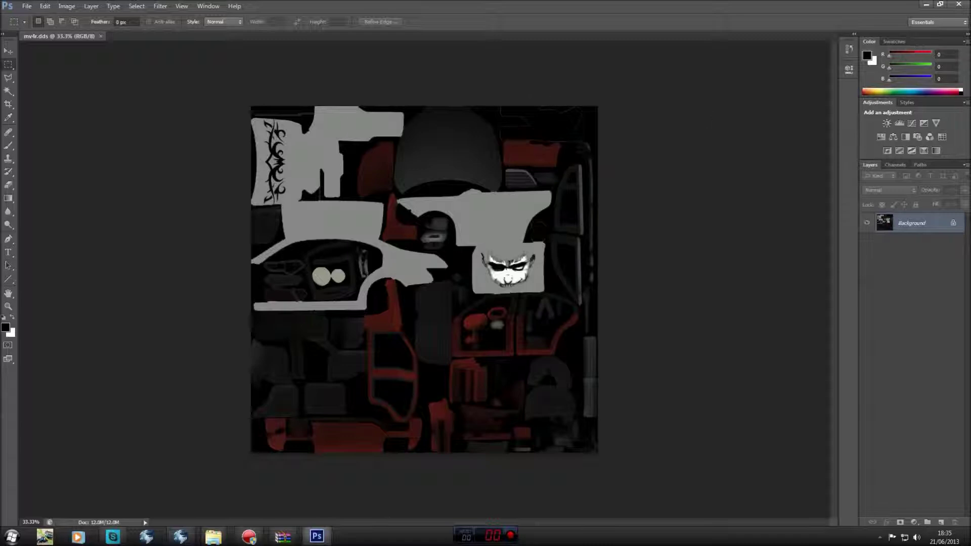
{"action": "left_click", "coordinate": [965, 4]}
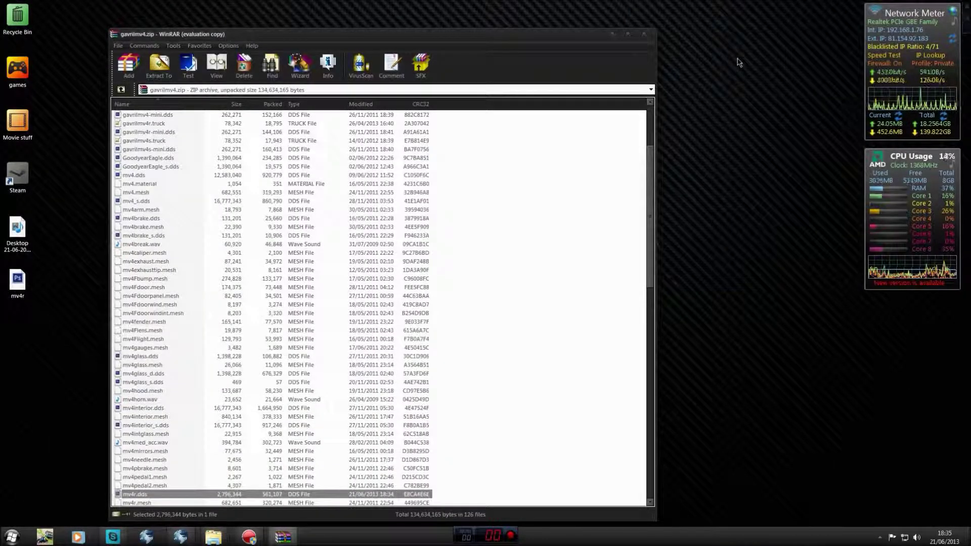
{"action": "left_click", "coordinate": [44, 537]}
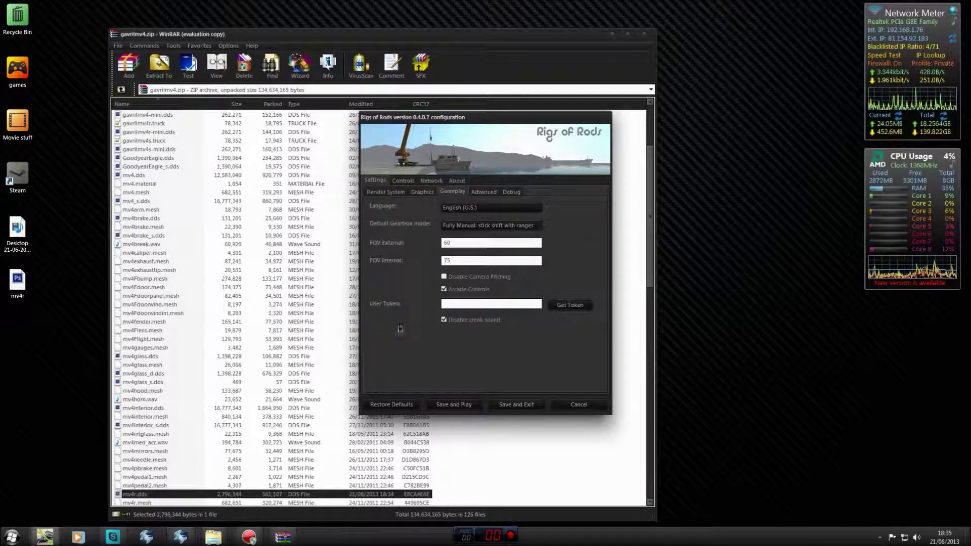
{"action": "left_click", "coordinate": [485, 191]}
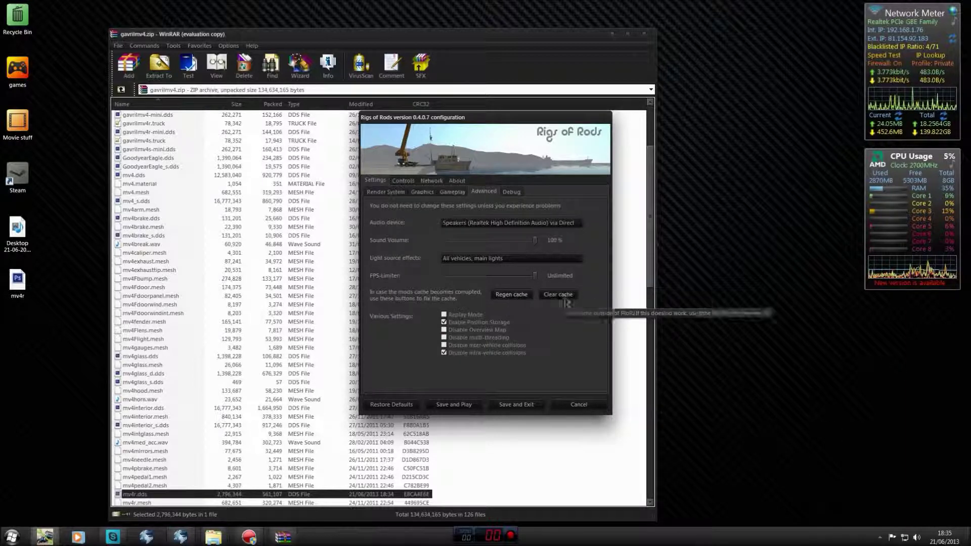
{"action": "left_click", "coordinate": [574, 405]}
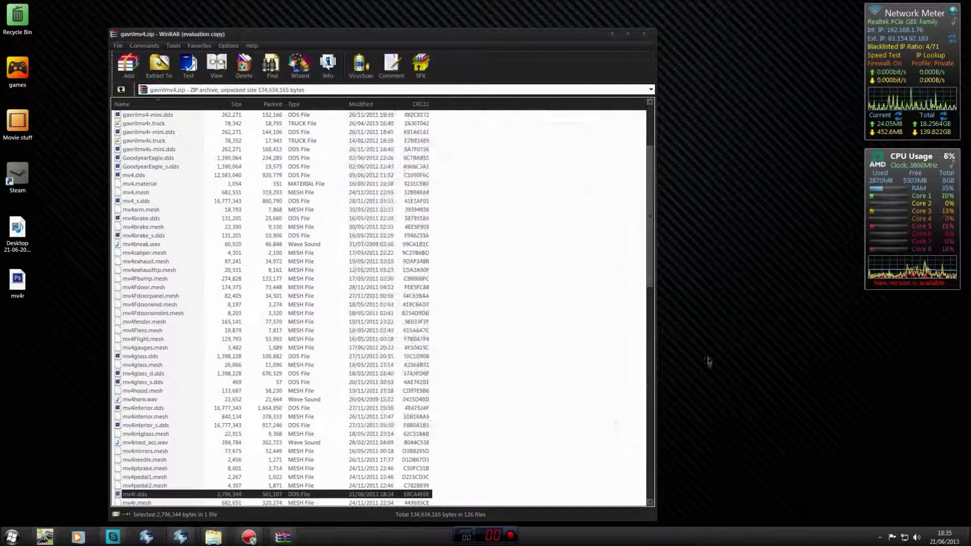